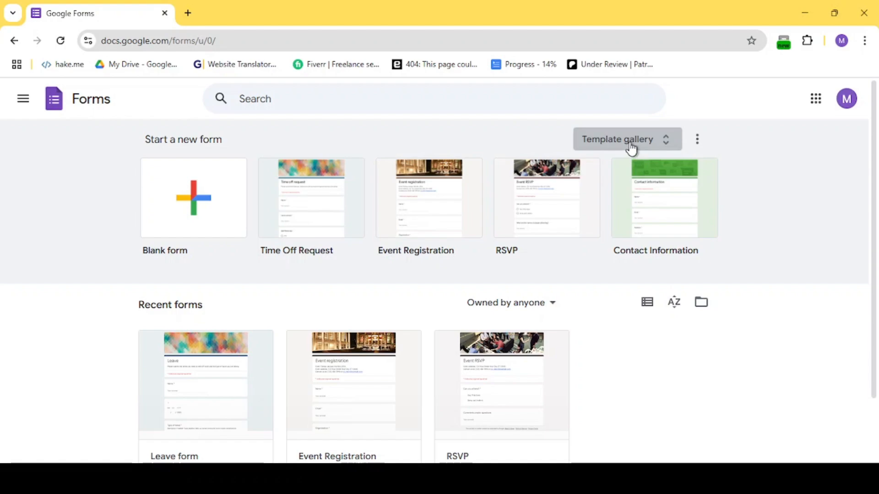
Open the Order Form template from the template gallery.
click(630, 150)
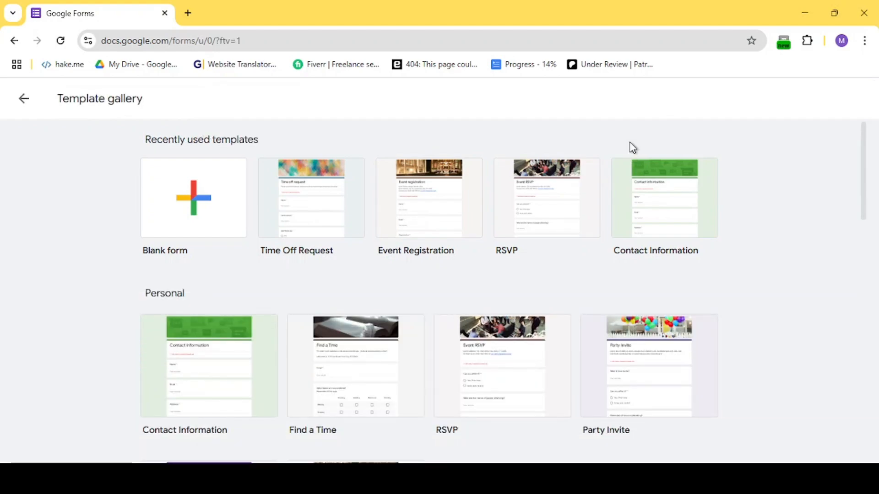
scroll(583, 211, down, 2)
key(ctrl+f)
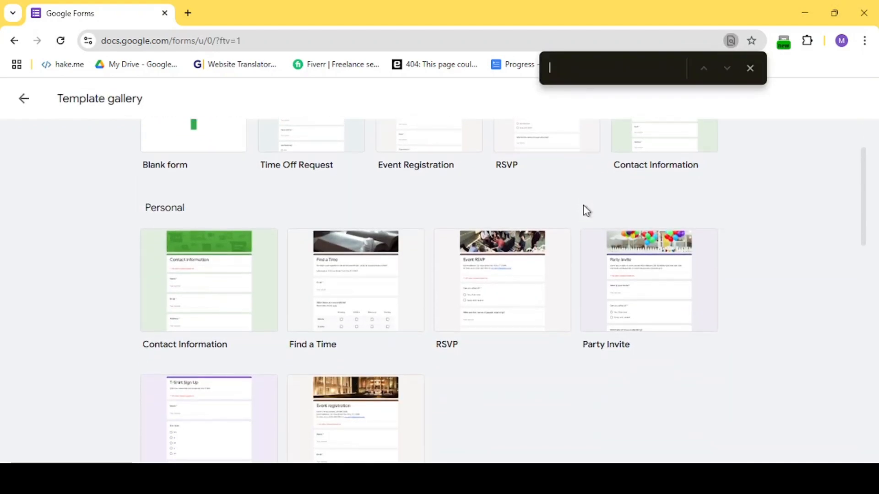
text(order)
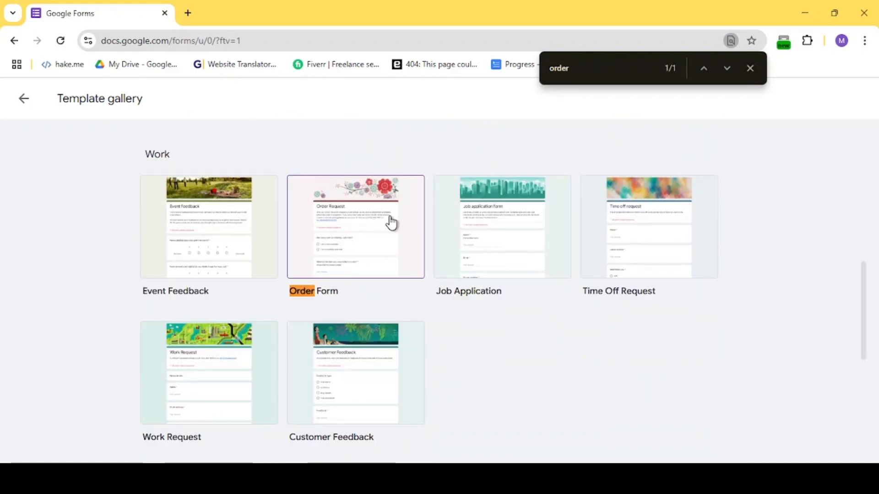
click(385, 234)
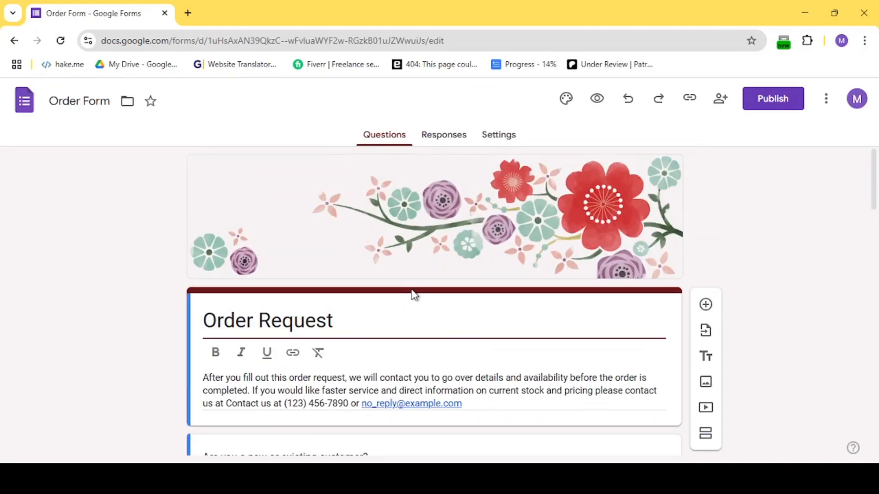
Delete the question "Are you a new or existing customer?" from the form.
scroll(414, 295, down, 3)
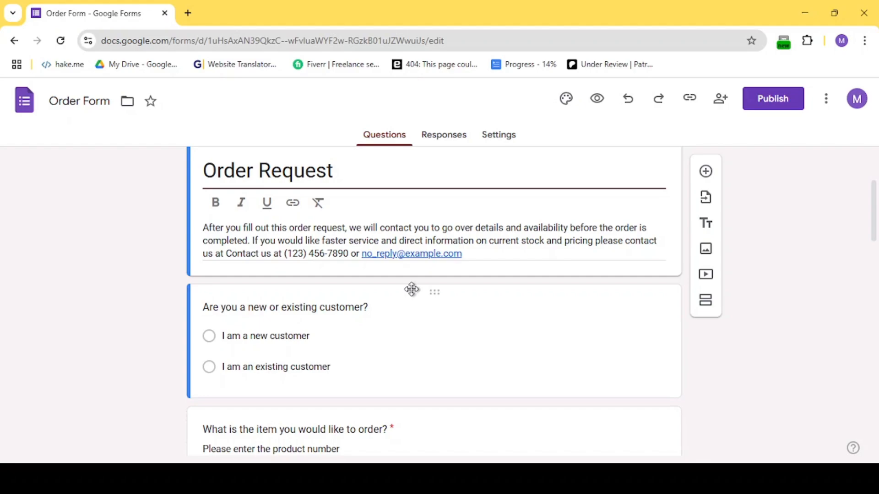
scroll(411, 288, down, 1)
scroll(399, 242, down, 1)
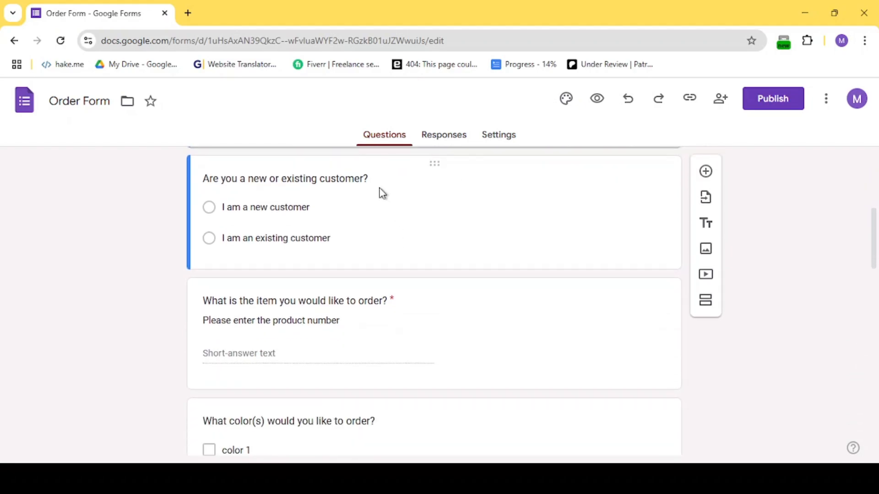
click(383, 193)
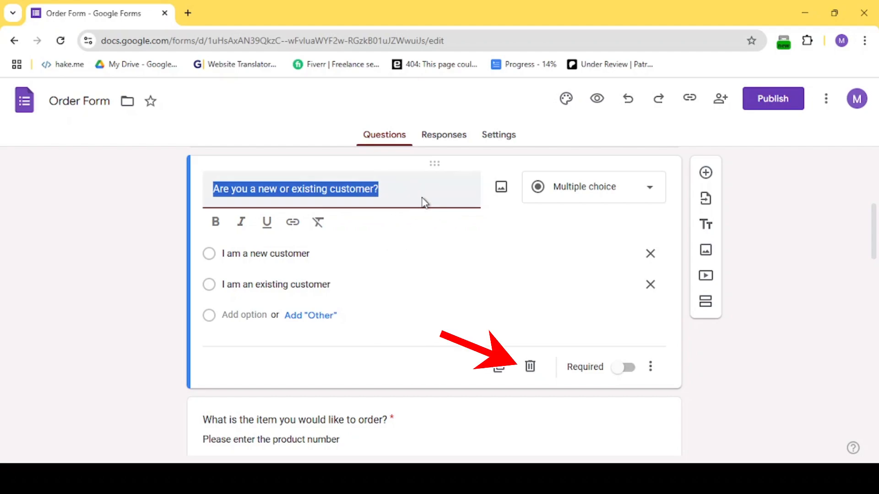
click(530, 366)
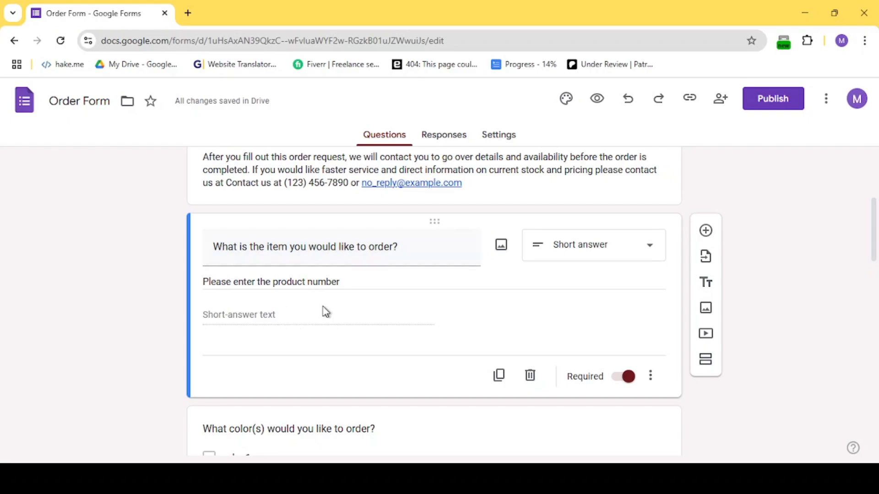
Convert the item question to a multiple-choice grid with rows S, M, L, XL and XXL.
click(607, 259)
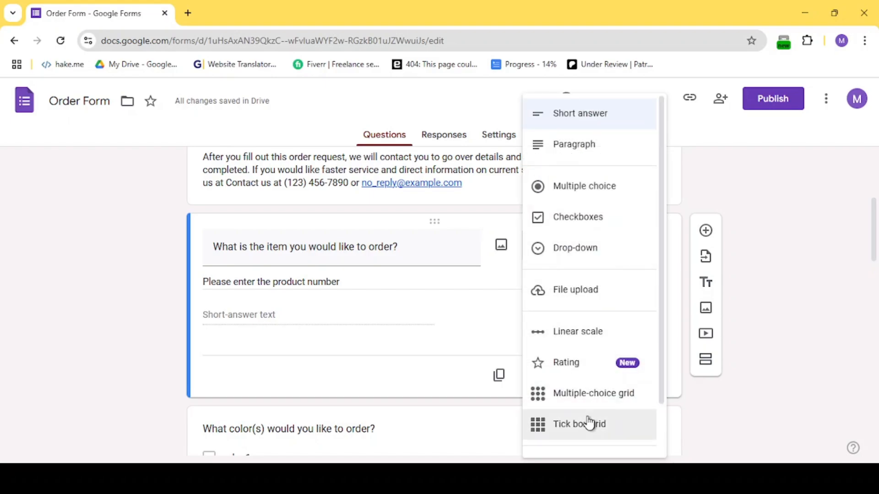
click(599, 394)
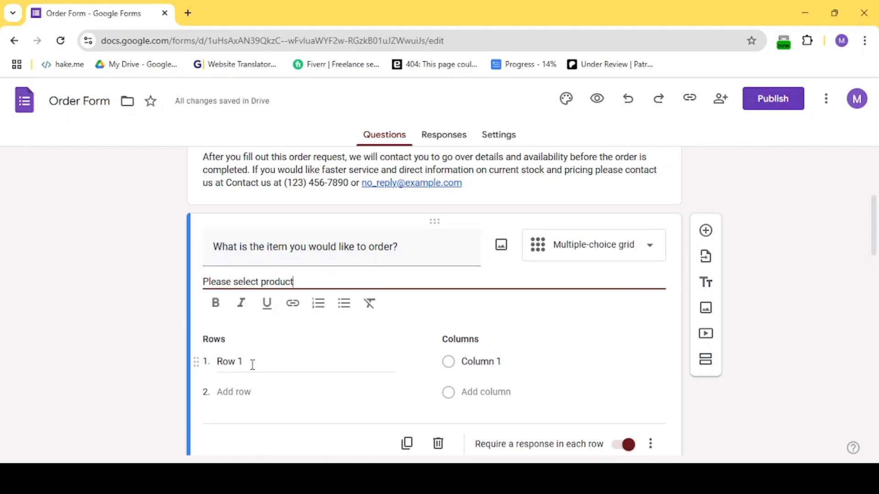
click(253, 365)
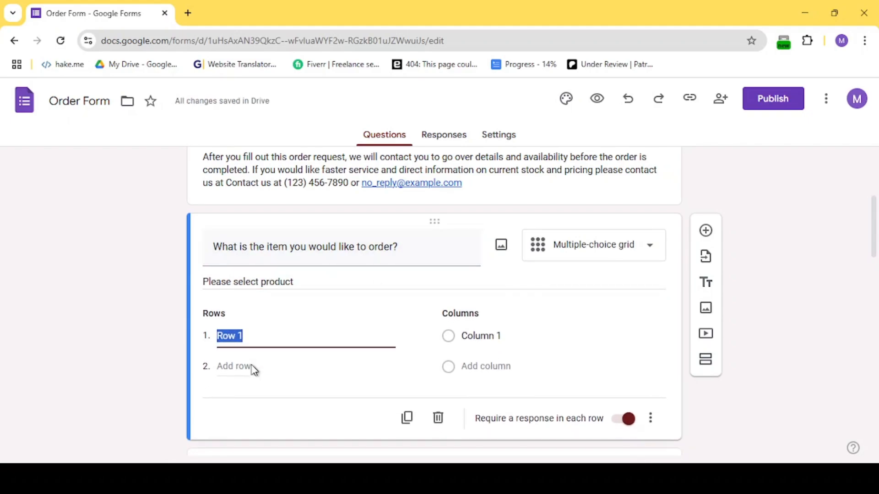
text(S)
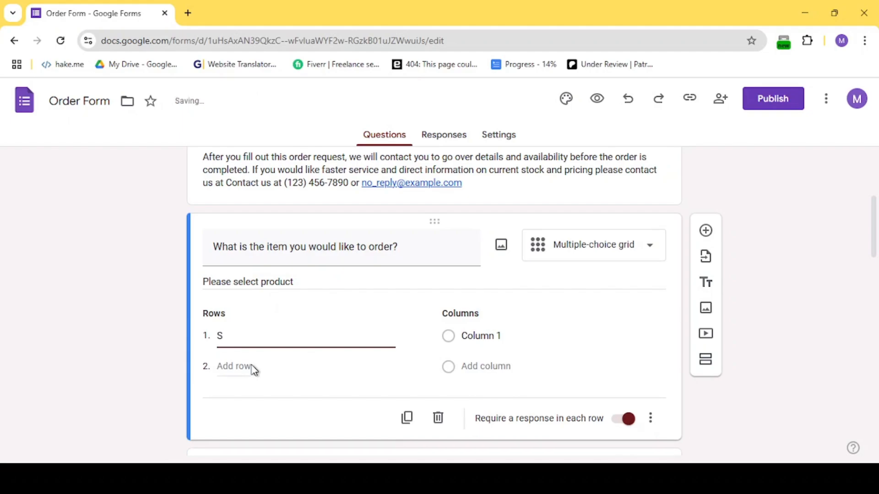
click(251, 367)
text(M)
click(242, 397)
text(L)
click(238, 428)
text(XL)
scroll(239, 430, down, 1)
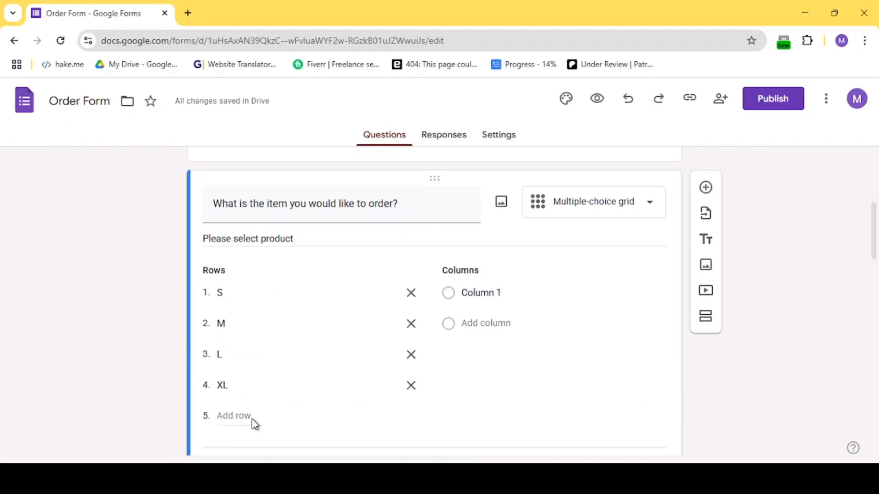
click(247, 418)
text(XXL)
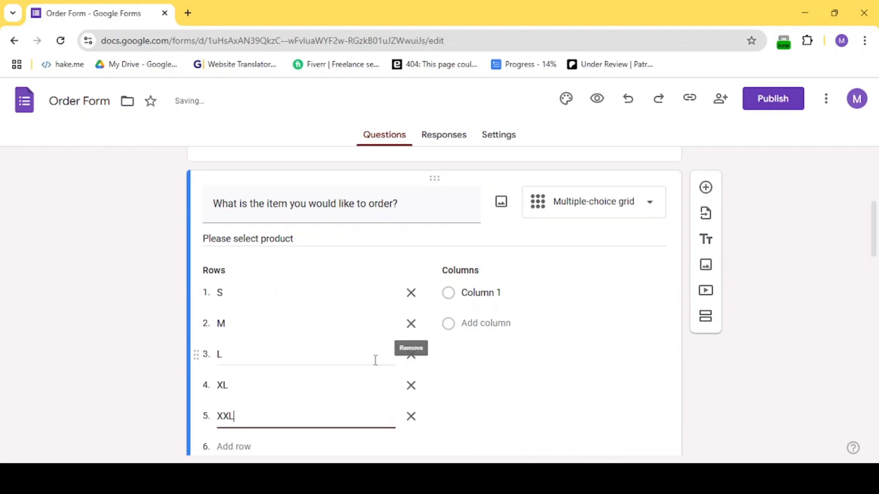
Add grid columns 1 piece, 2 piece, 3 piece, 4 piece and 5 piece.
click(501, 295)
text(1 piece)
click(498, 323)
text(2 piece)
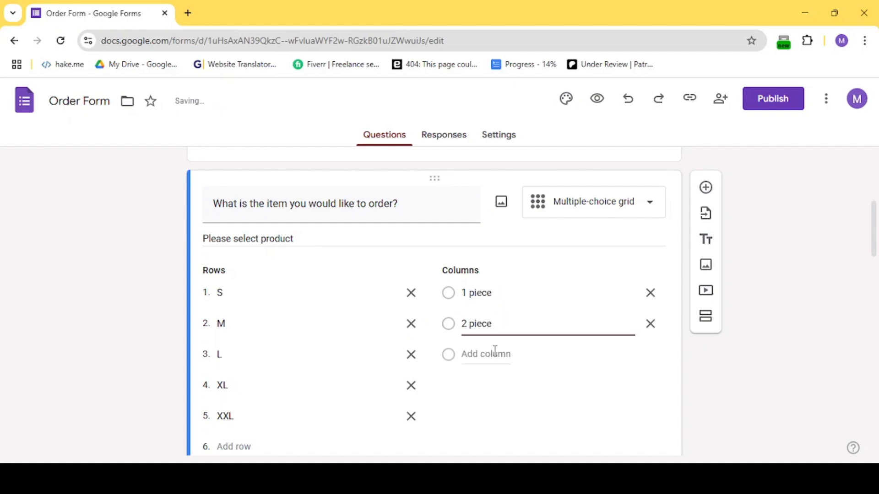
click(495, 351)
text(3 piece)
click(494, 386)
text(4 piece)
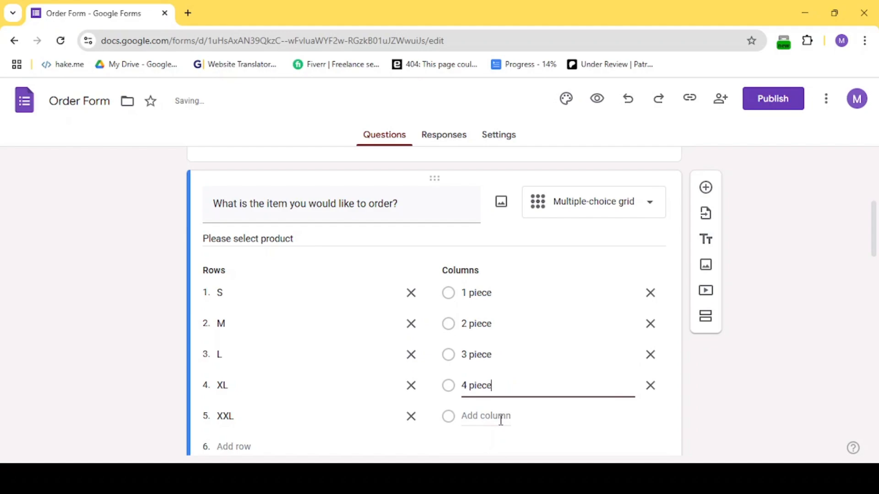
click(501, 419)
text(5 piece)
click(605, 357)
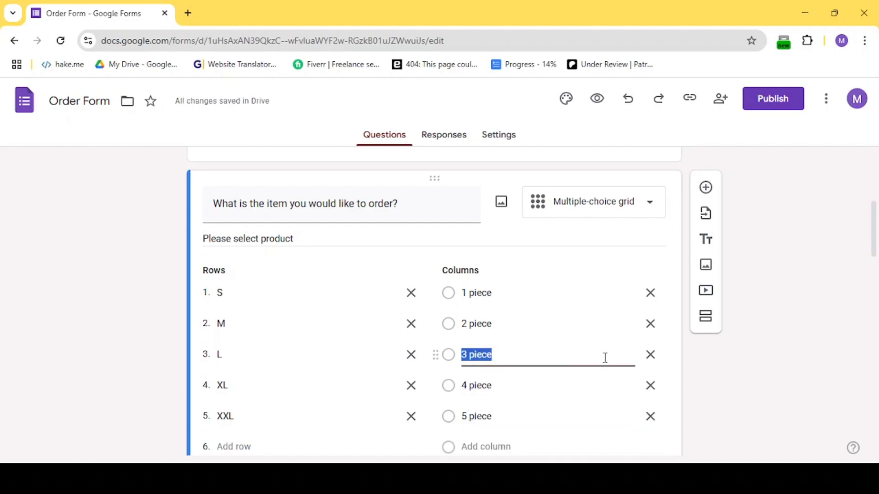
Add prices to the rows: S - 2$, M - 4$, L - 6$, XL - 8$, XXL - 10$.
scroll(605, 357, down, 2)
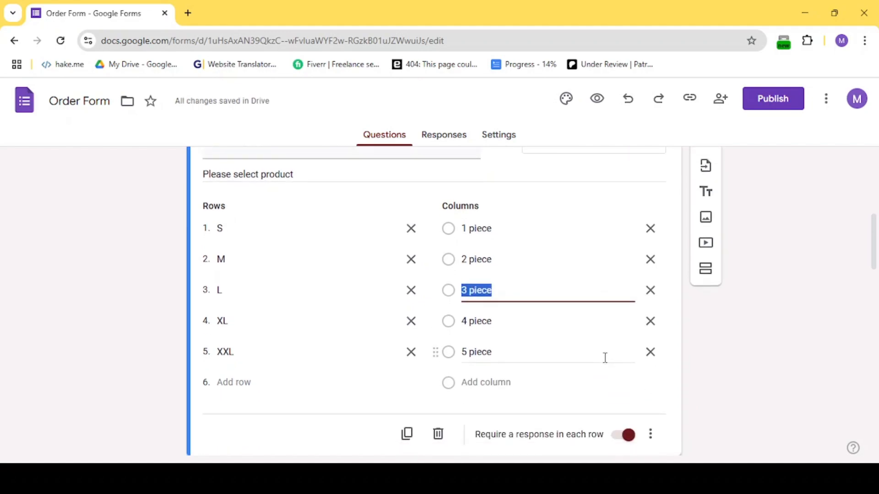
click(312, 230)
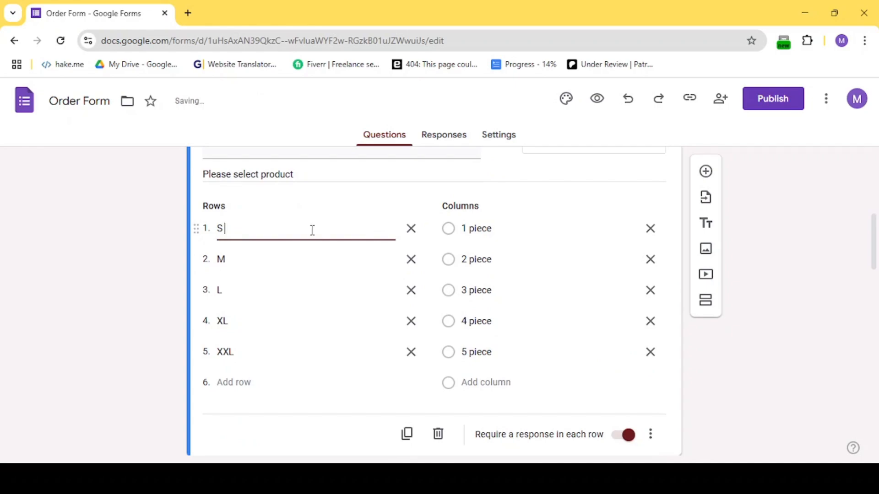
text(- 2$)
click(306, 255)
text(M -)
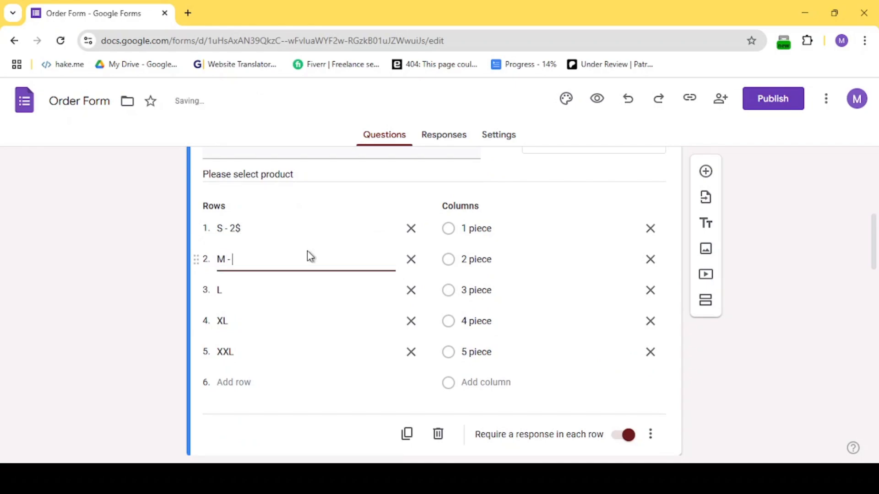
text( 4$)
click(290, 292)
text(L - 6$)
click(290, 322)
text(XL -8%)
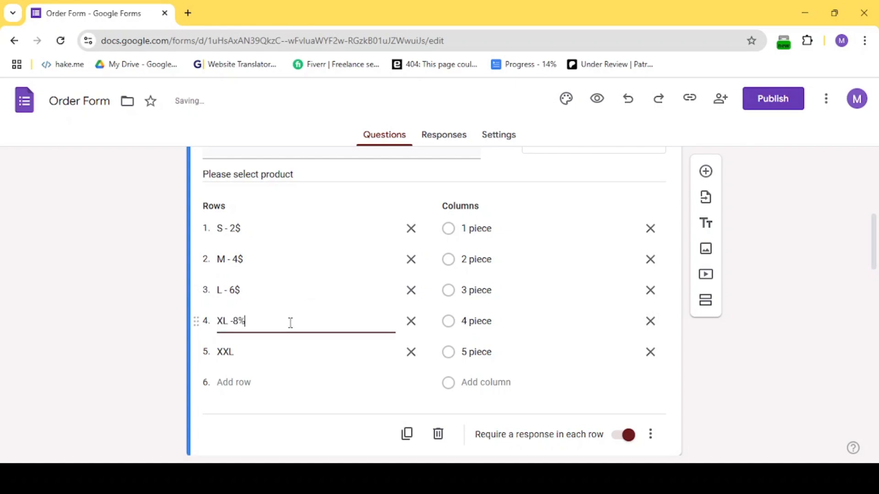
click(289, 351)
text(XXL - 10$)
Insert a T-shirt product image into the item question by uploading a file.
scroll(361, 240, up, 1)
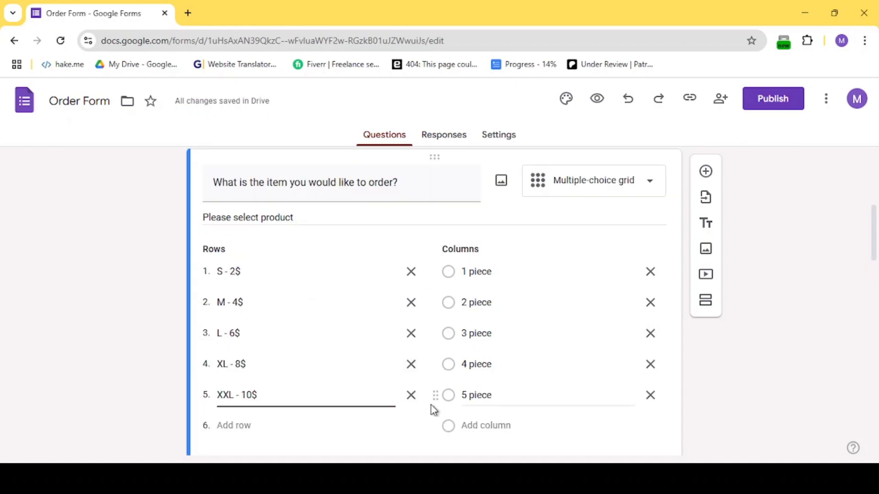
scroll(430, 405, down, 1)
click(501, 161)
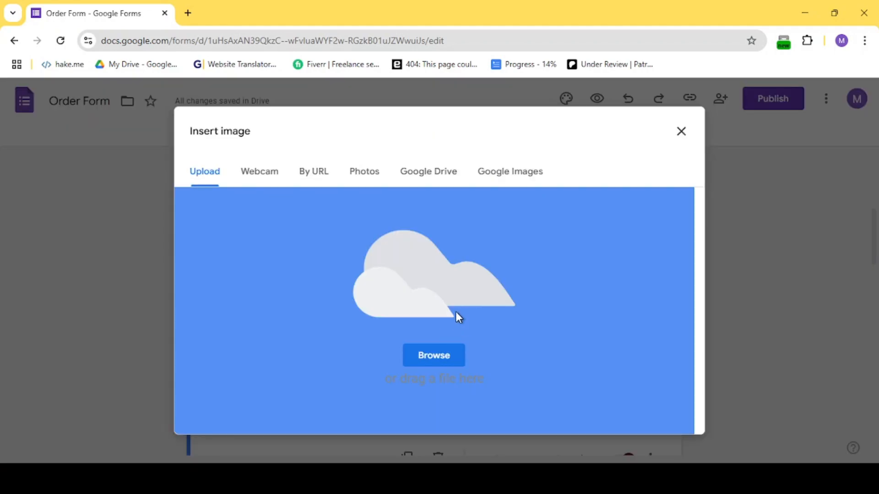
drag(456, 311, 455, 311)
scroll(369, 269, up, 1)
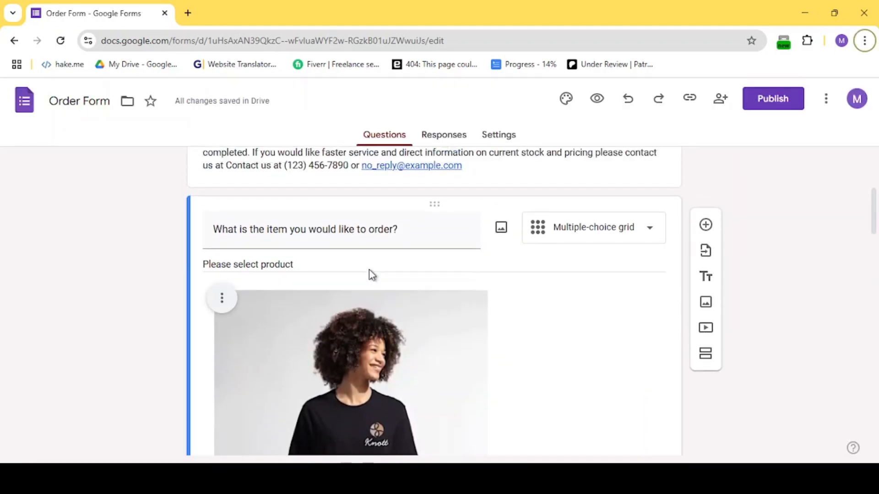
Centre align the product image.
scroll(368, 269, down, 1)
click(223, 233)
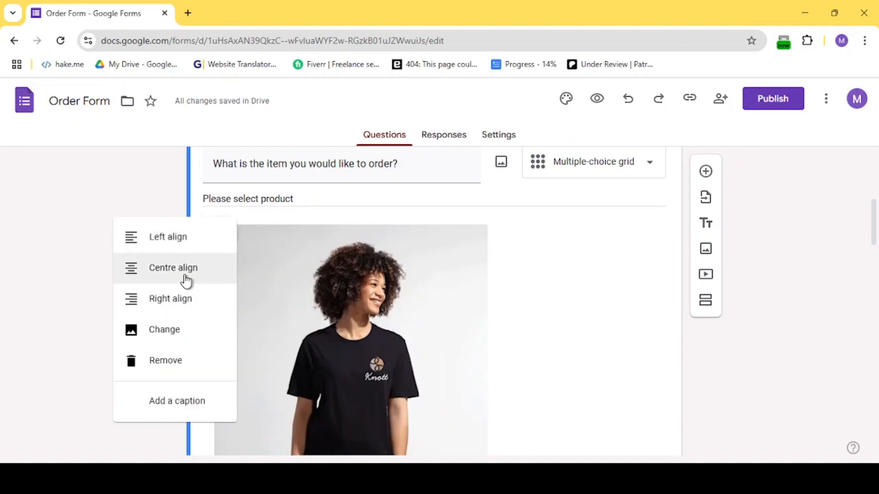
click(187, 275)
Shrink the product image by resizing it from its corner.
scroll(469, 340, up, 1)
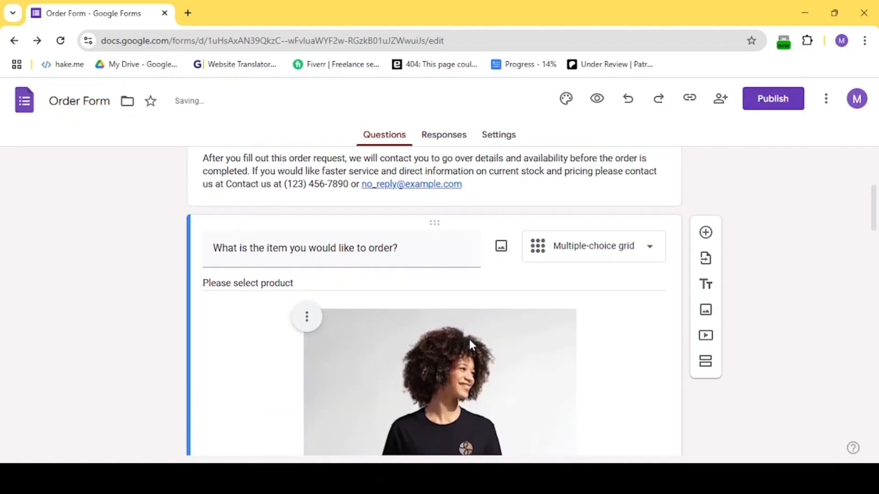
scroll(468, 339, down, 6)
scroll(470, 345, up, 1)
click(469, 339)
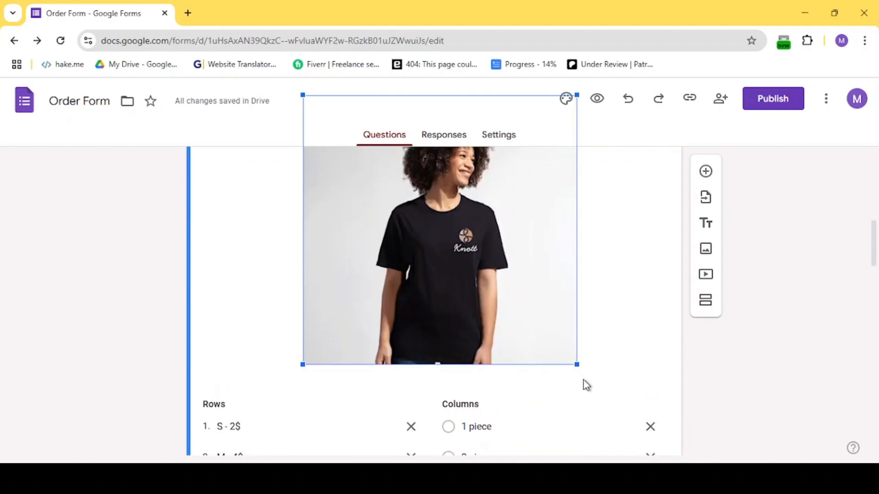
drag(576, 364, 485, 300)
Duplicate the item question.
scroll(622, 306, up, 3)
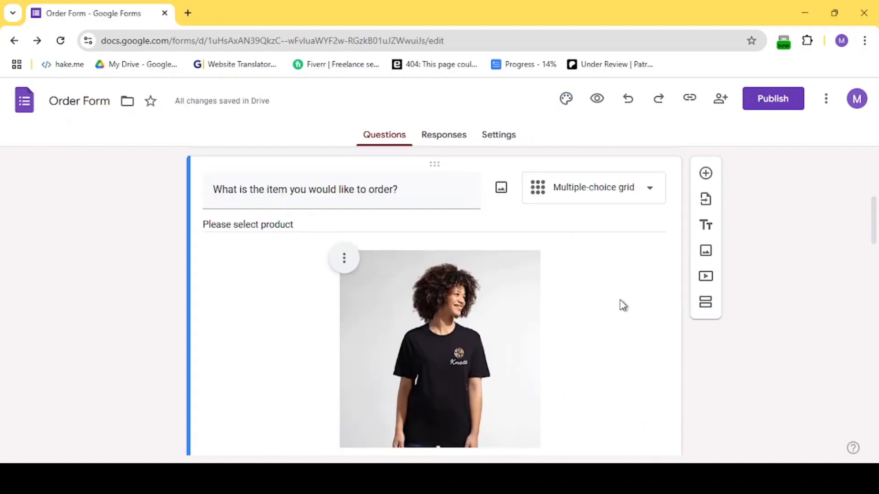
scroll(622, 306, down, 6)
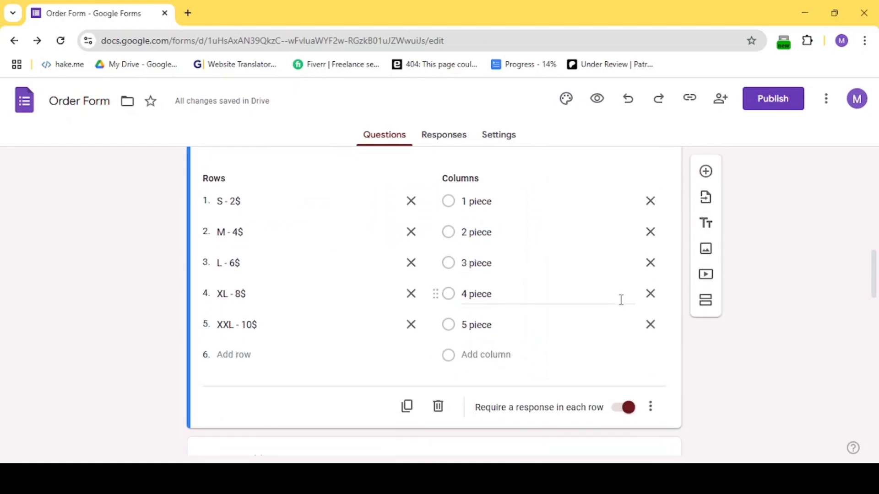
click(407, 408)
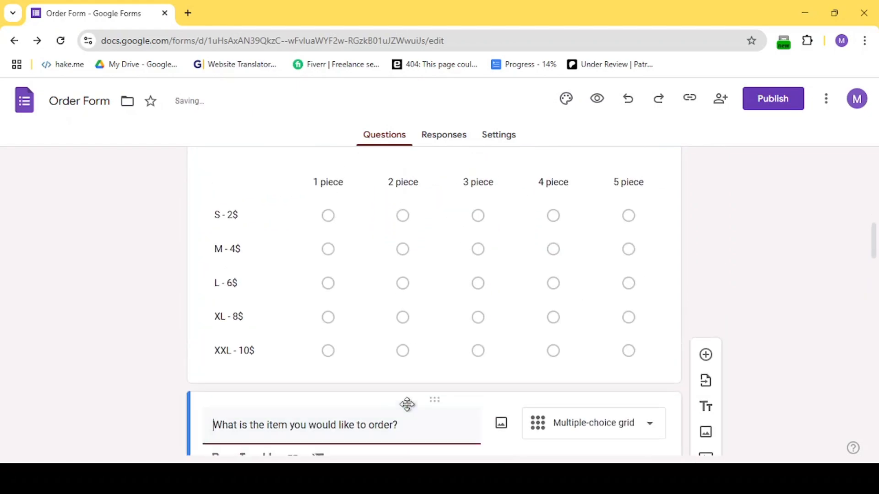
Review the item question's image and grid rows and columns.
scroll(409, 406, down, 4)
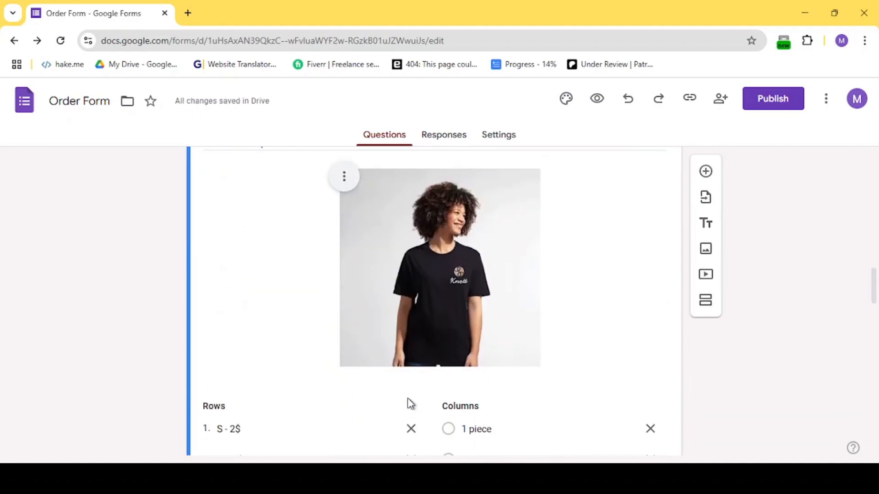
scroll(410, 403, down, 5)
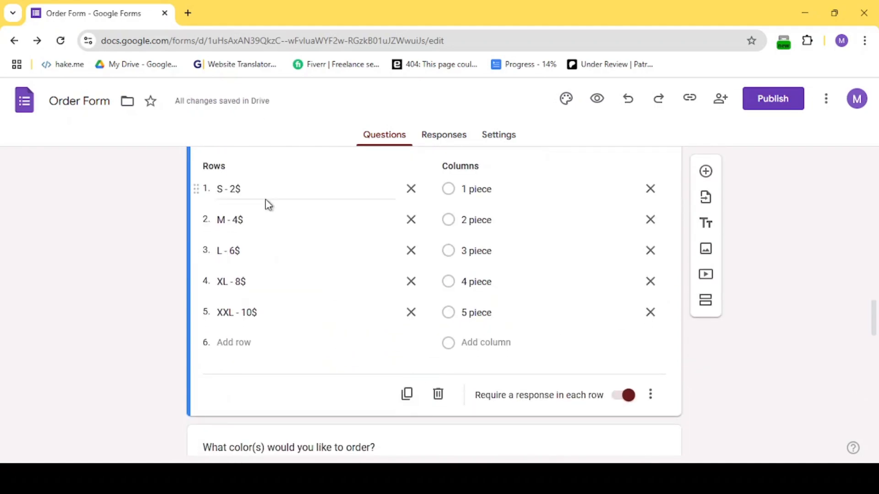
scroll(293, 214, up, 3)
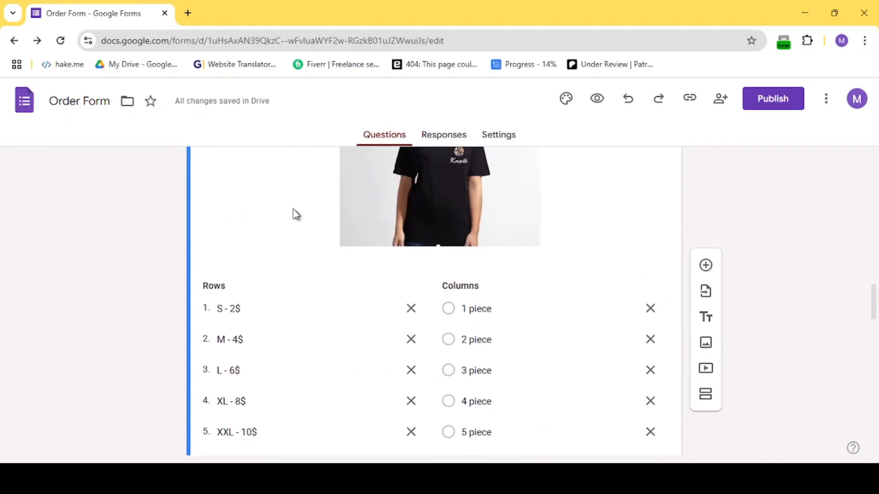
scroll(463, 195, up, 1)
click(465, 196)
scroll(470, 235, down, 1)
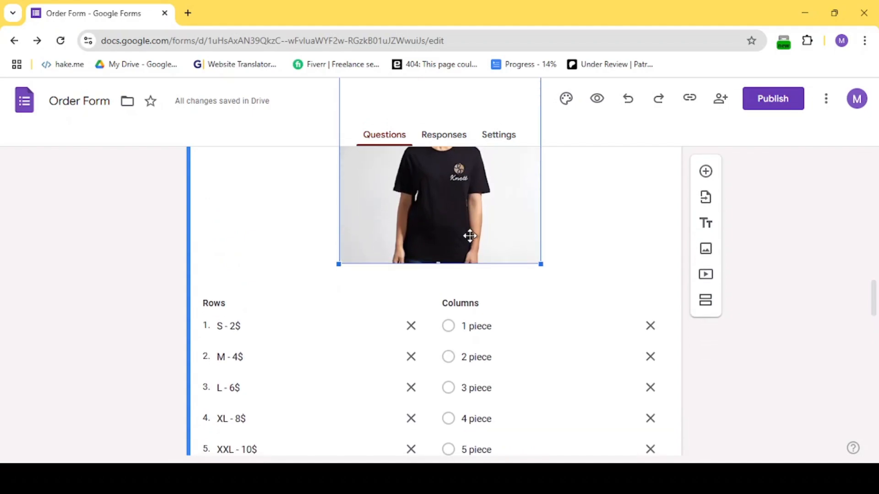
scroll(597, 224, up, 8)
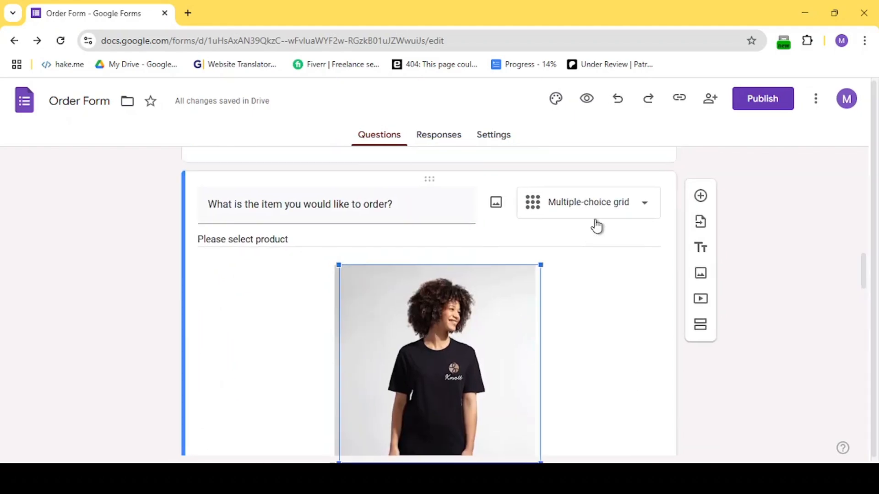
Delete the colour checkbox question below the item grid.
scroll(529, 335, down, 5)
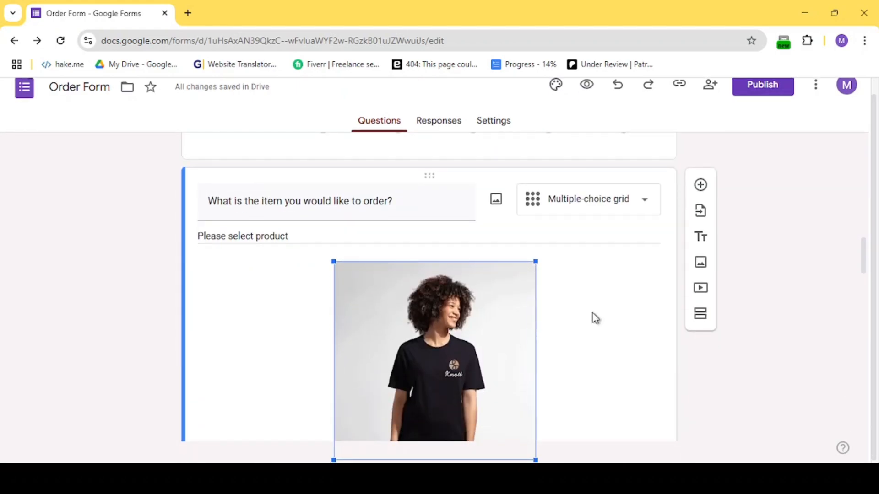
scroll(287, 317, down, 10)
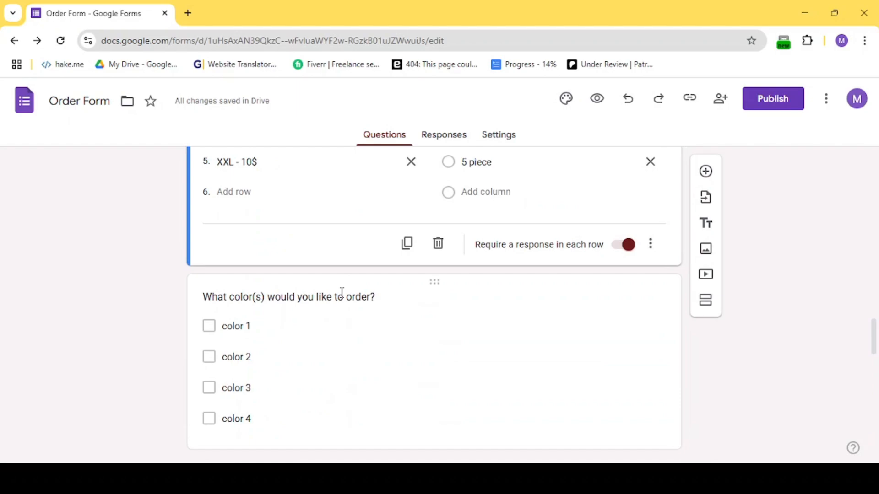
scroll(435, 276, up, 10)
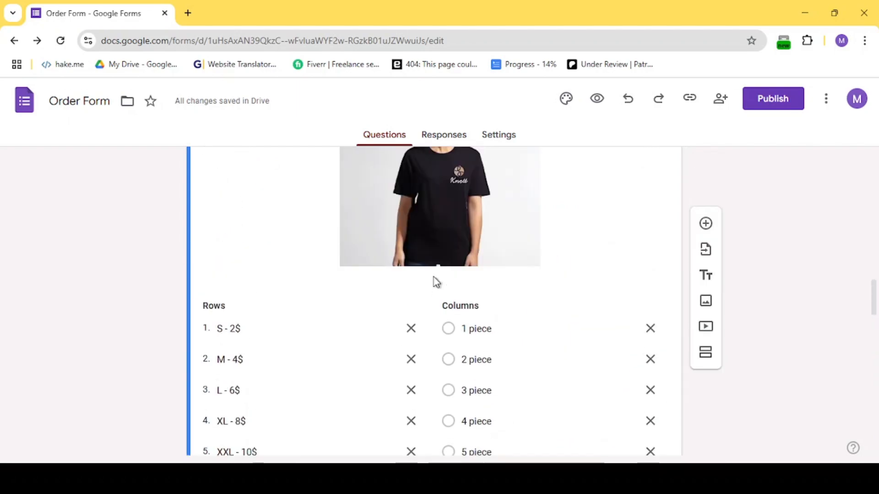
scroll(434, 277, up, 6)
scroll(434, 277, down, 12)
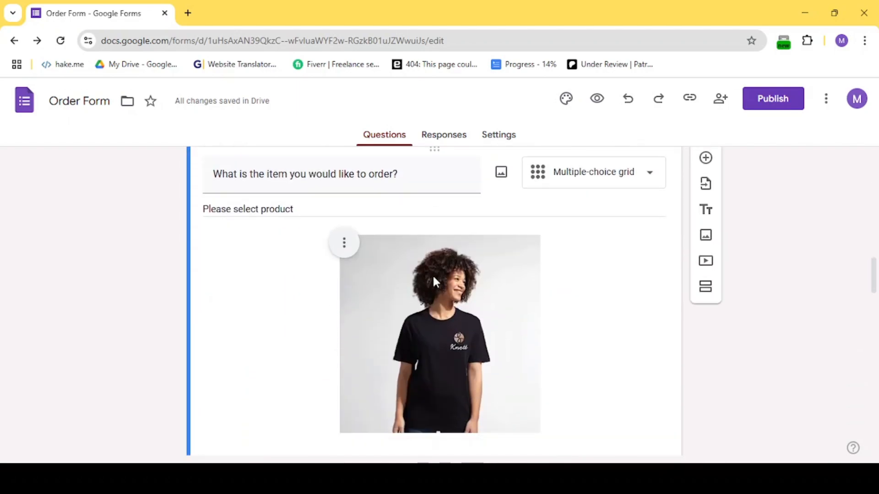
scroll(434, 281, down, 6)
scroll(465, 314, up, 4)
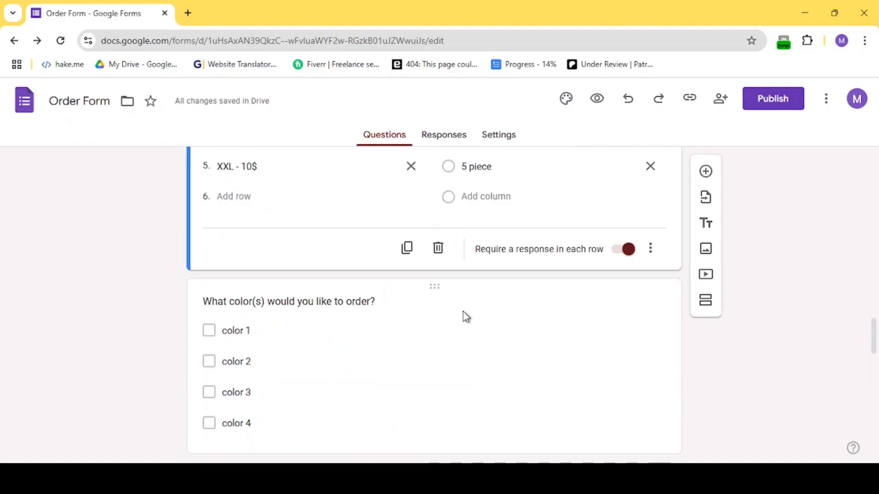
click(465, 313)
scroll(514, 292, down, 3)
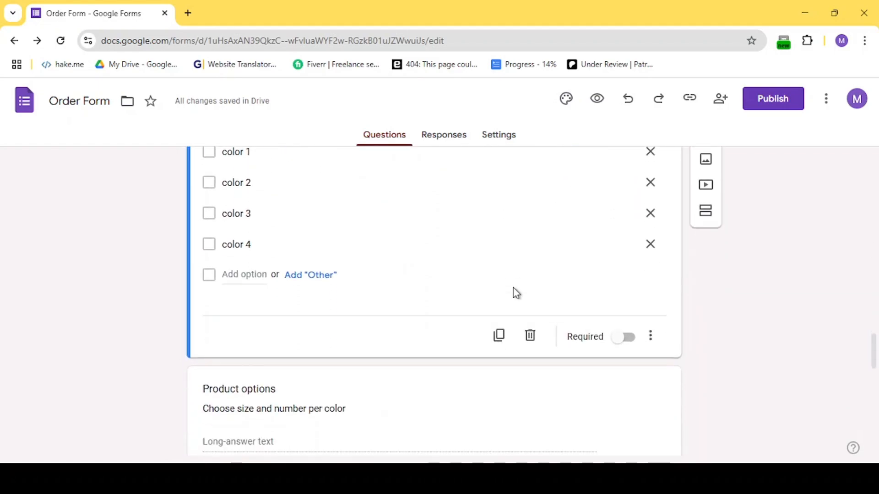
click(531, 337)
Delete the Product options paragraph question.
scroll(504, 175, up, 2)
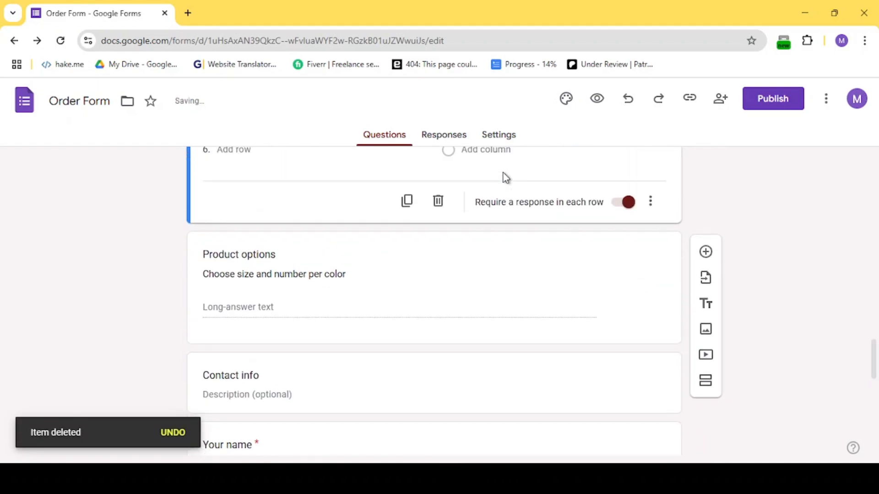
click(500, 253)
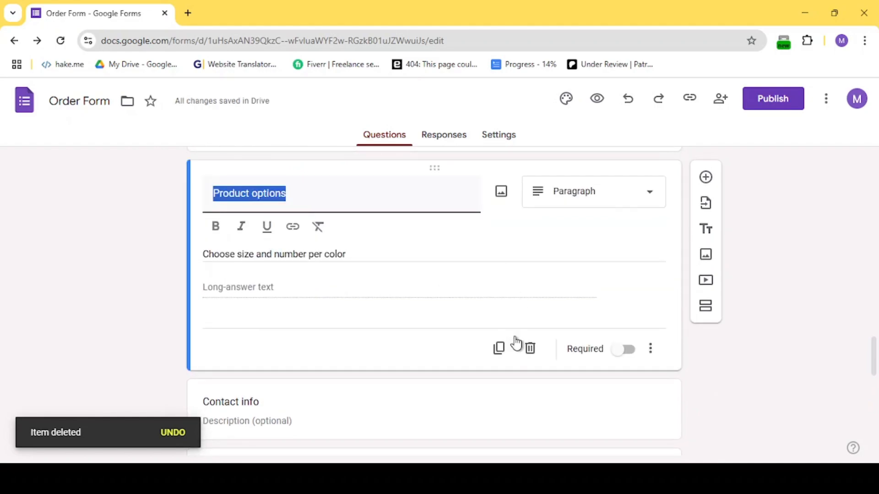
click(529, 350)
click(529, 351)
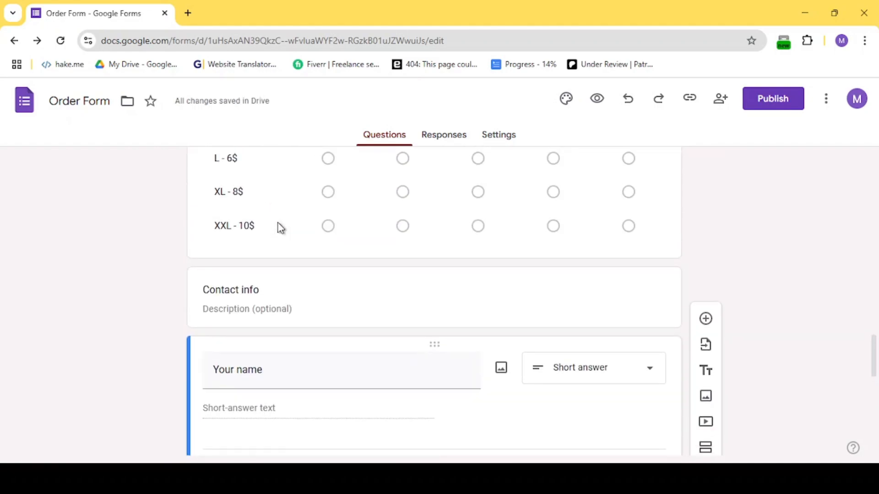
Publish the form with responders set to anyone with the link.
click(284, 214)
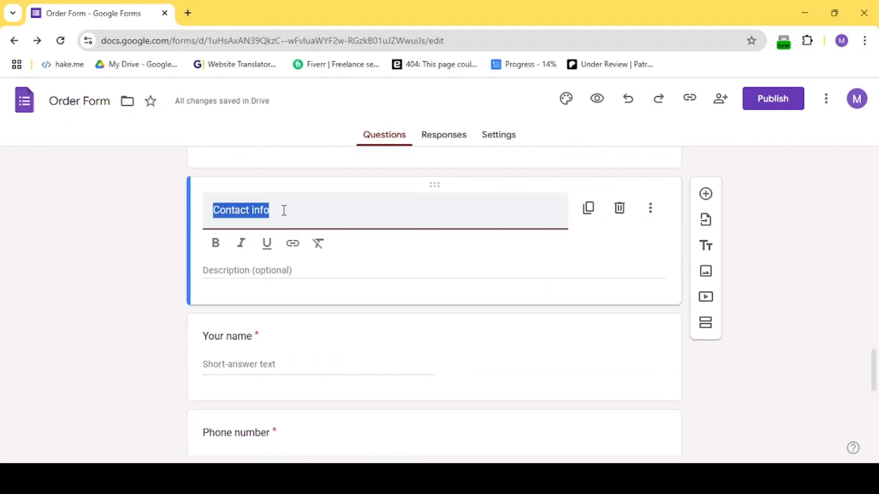
scroll(298, 272, down, 2)
click(288, 277)
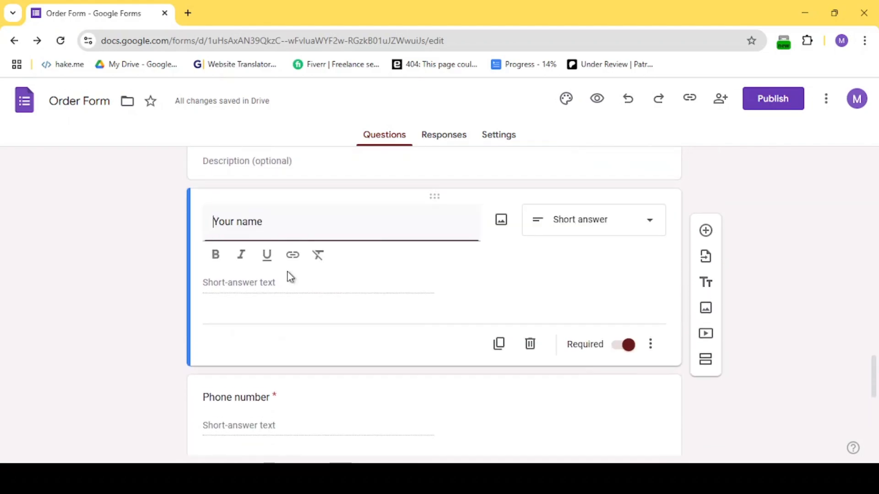
scroll(289, 275, down, 3)
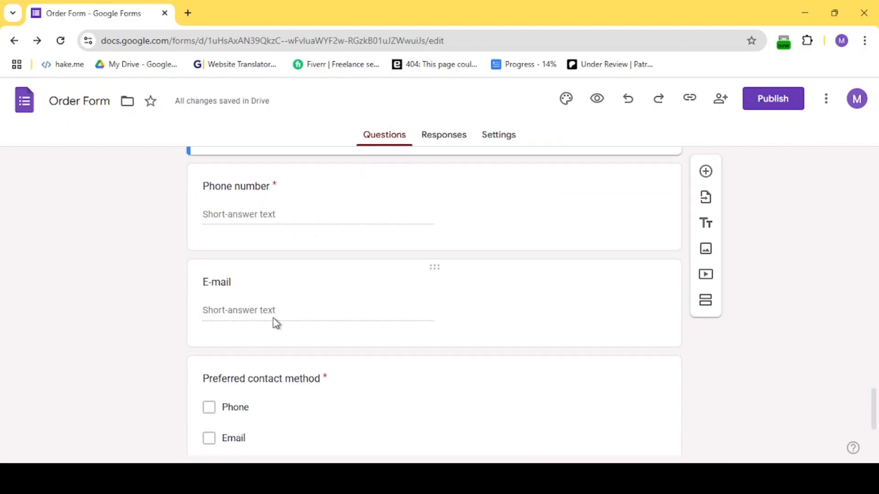
scroll(275, 323, down, 3)
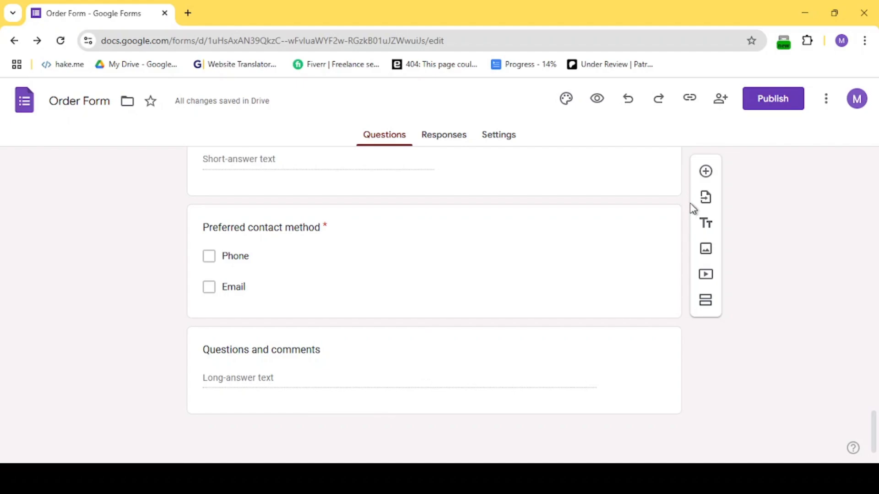
click(773, 99)
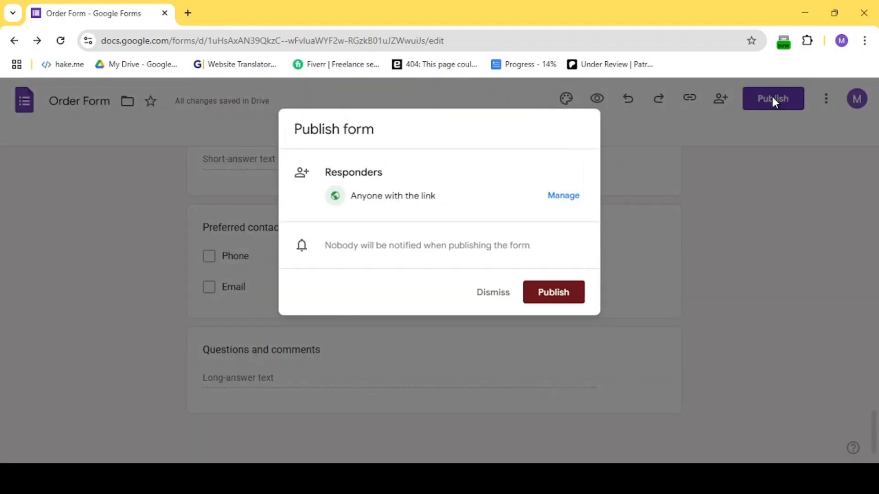
click(542, 298)
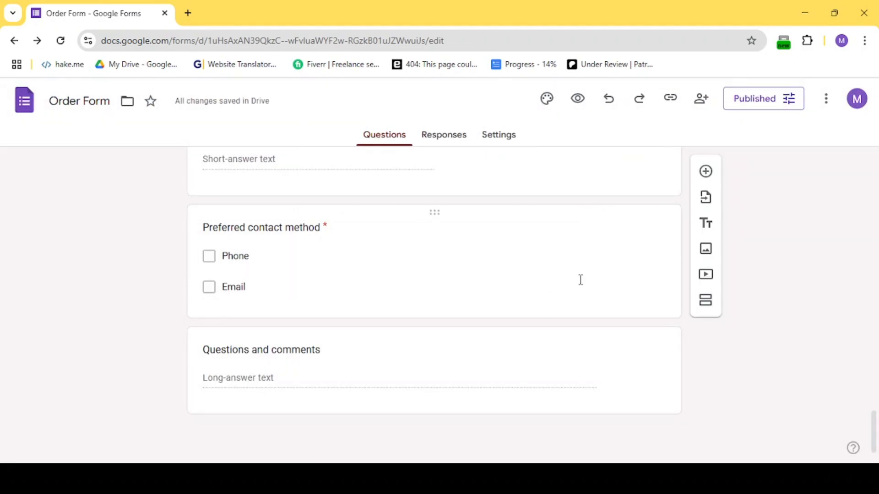
Preview the form and pick 1 piece for S - 2$, 3 piece for L - 6$ and 5 piece for XXL - 10$.
scroll(580, 282, up, 10)
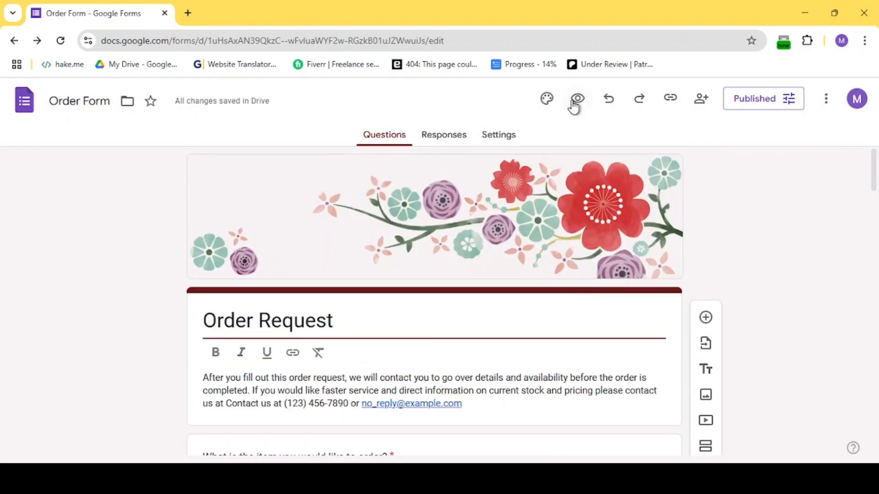
click(575, 104)
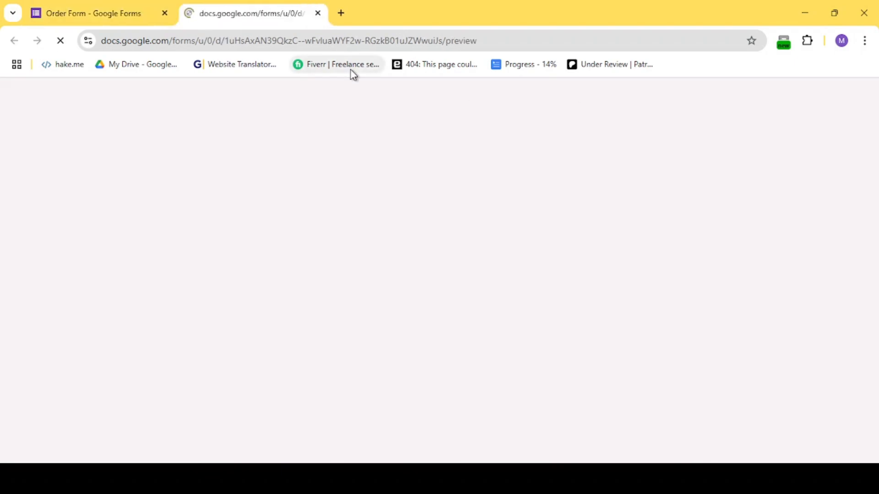
scroll(304, 249, down, 4)
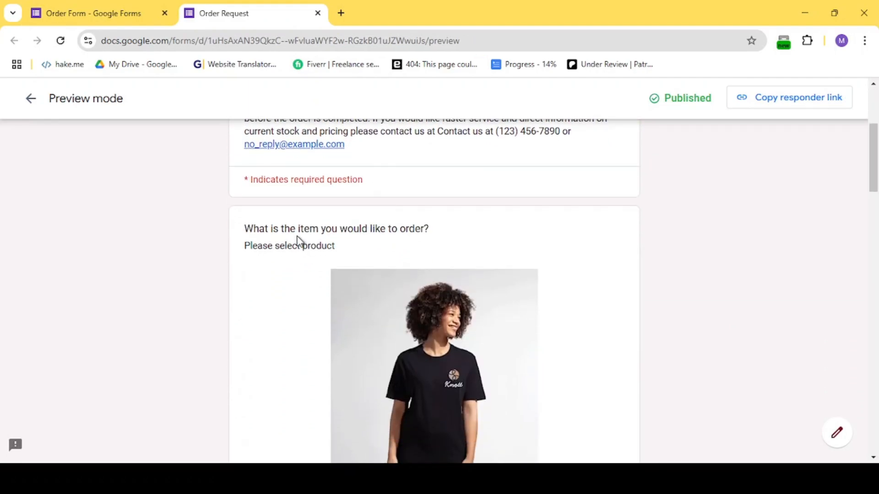
scroll(323, 240, down, 5)
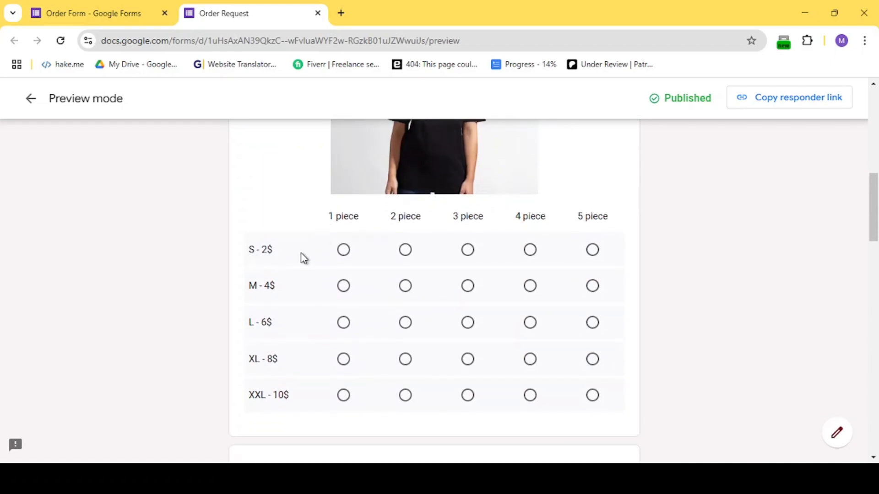
click(344, 252)
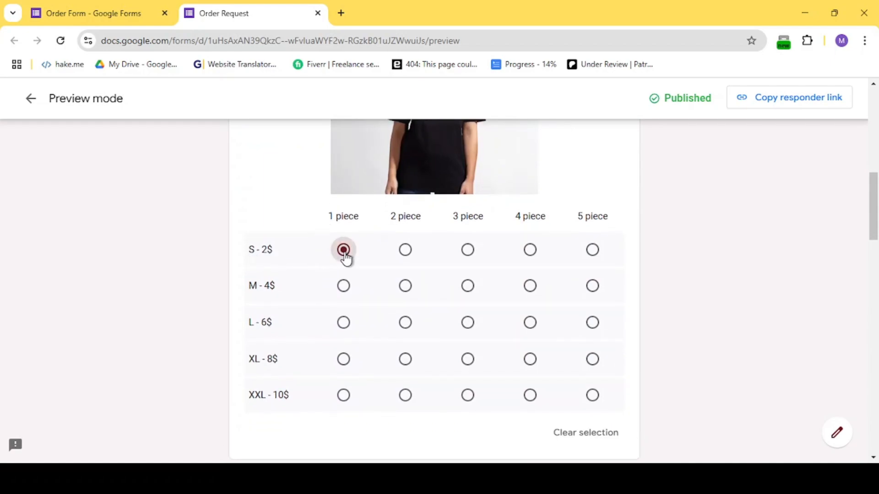
click(471, 328)
click(591, 398)
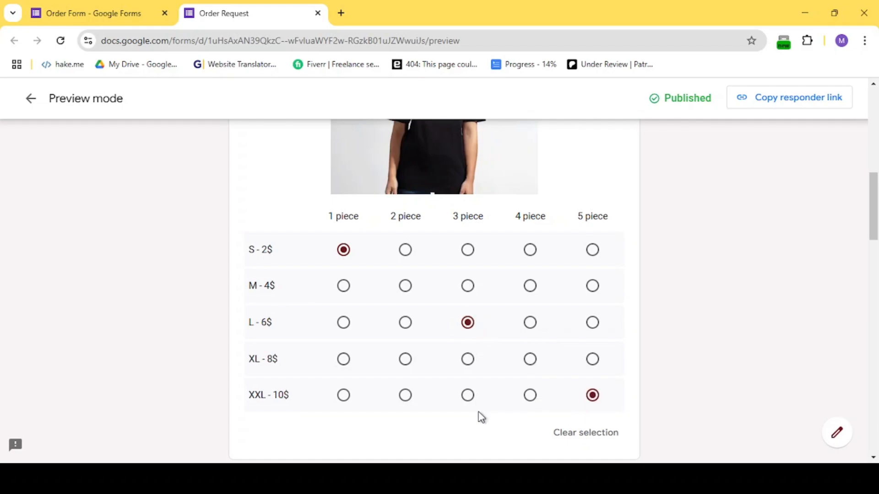
scroll(479, 418, down, 2)
scroll(498, 259, up, 1)
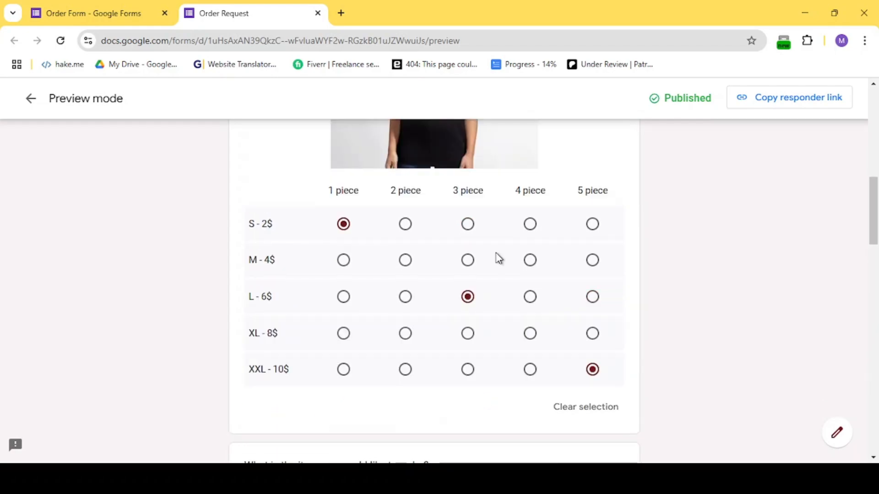
Fill in the name and phone number fields of the preview with sample answers.
scroll(530, 341, down, 13)
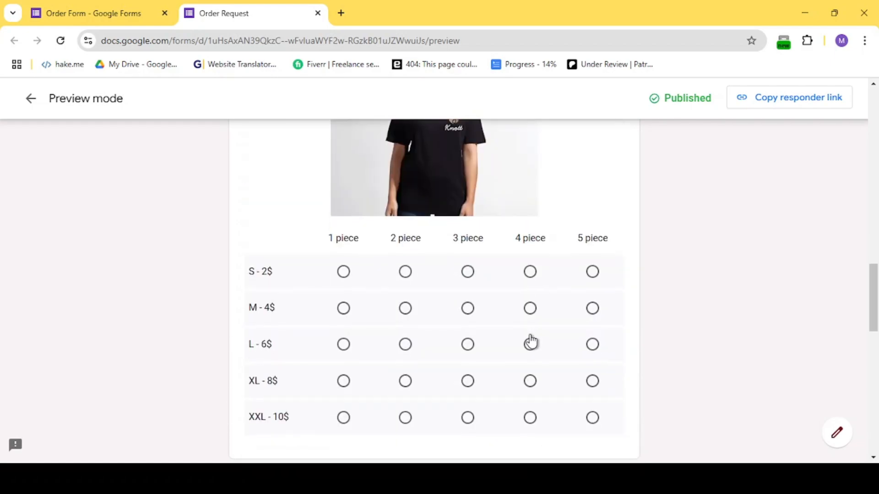
scroll(427, 239, up, 1)
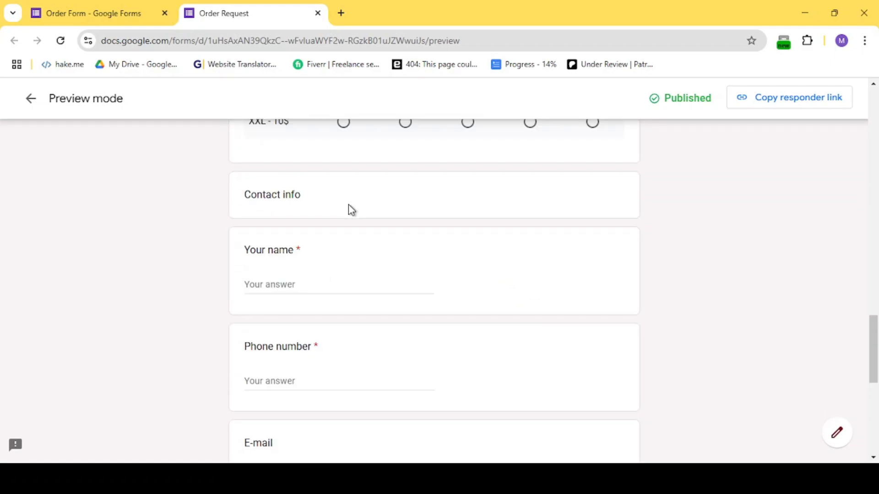
click(305, 286)
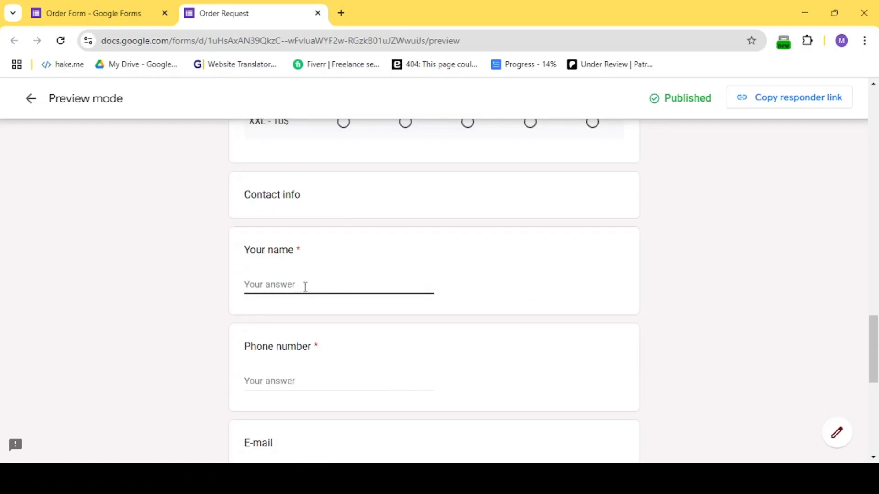
text(random)
click(283, 382)
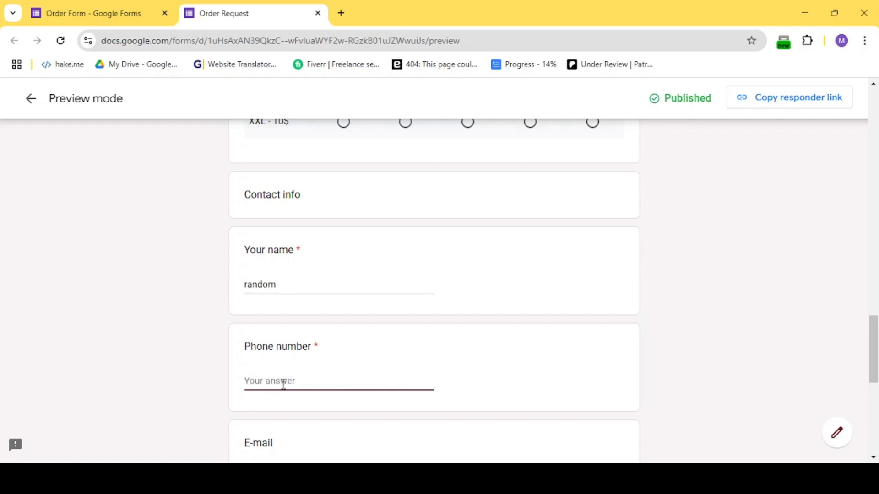
text(1234)
Enter a sample e-mail address and choose Email as the preferred contact method.
scroll(325, 420, down, 1)
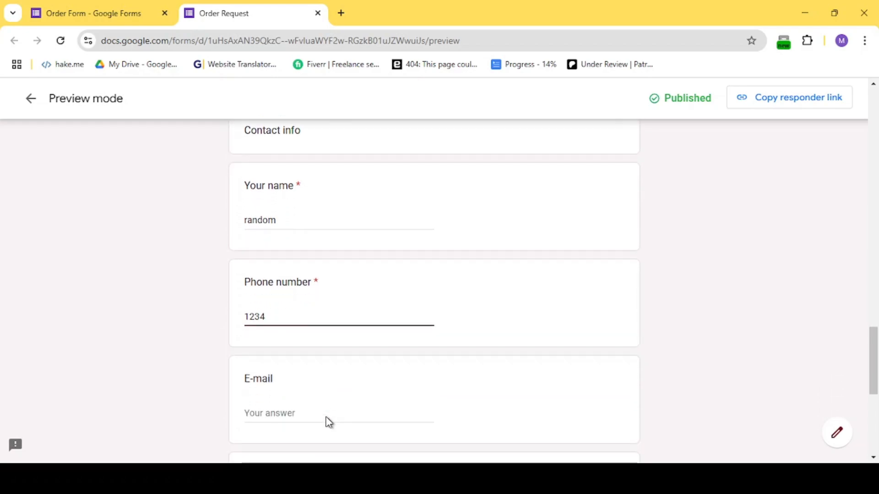
click(314, 416)
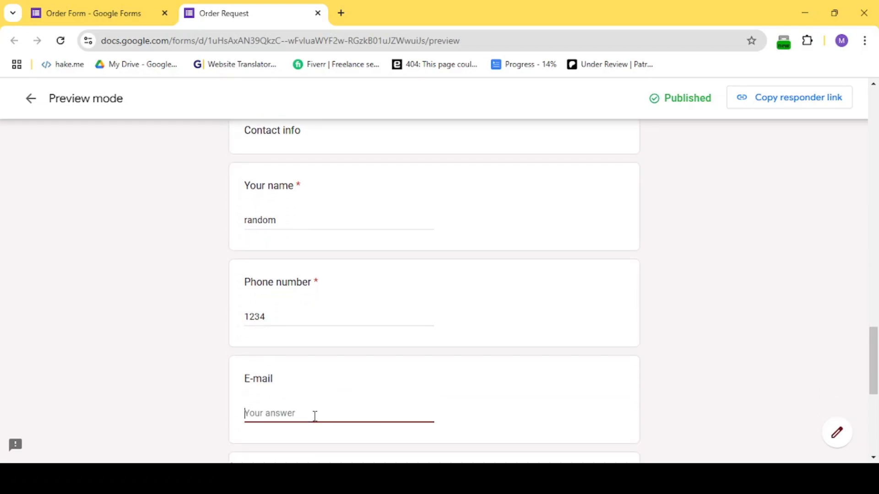
text(1@2.com)
scroll(316, 419, down, 3)
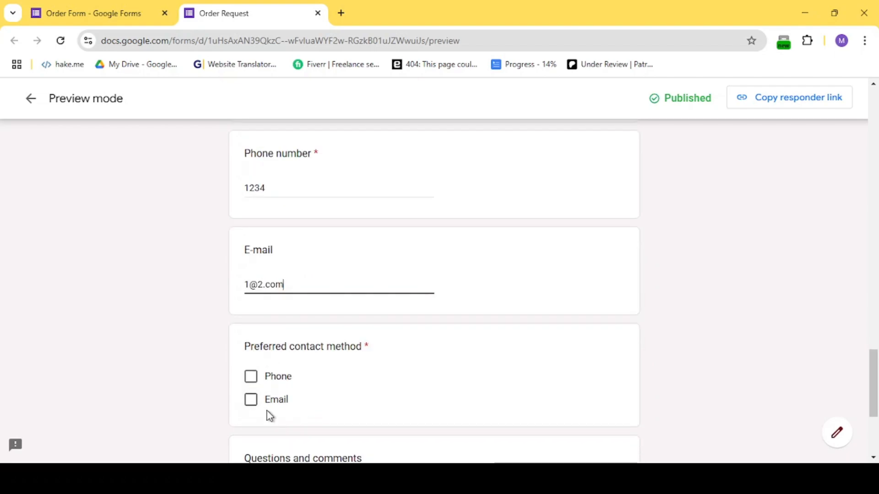
click(255, 402)
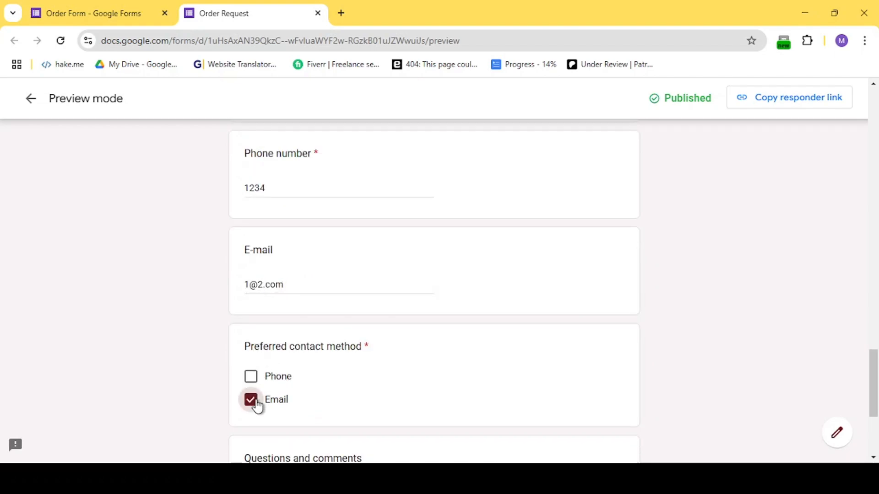
Answer Questions and comments with "i would like to get it delivered at noon 2 PM".
scroll(282, 361, down, 3)
click(296, 339)
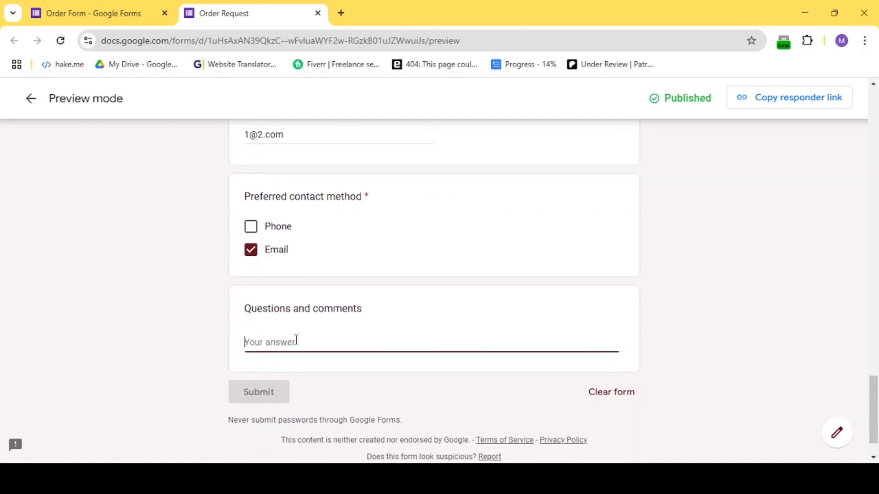
text(i would like to )
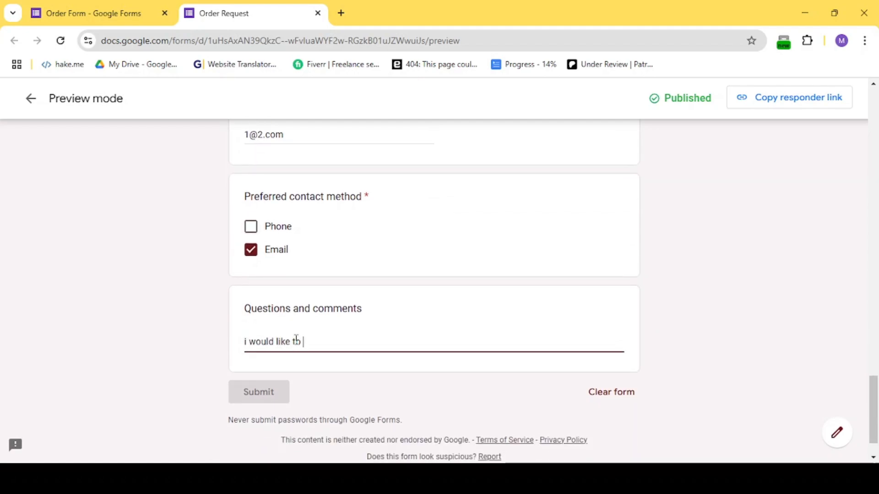
text(get it delivered at noon 2 PM)
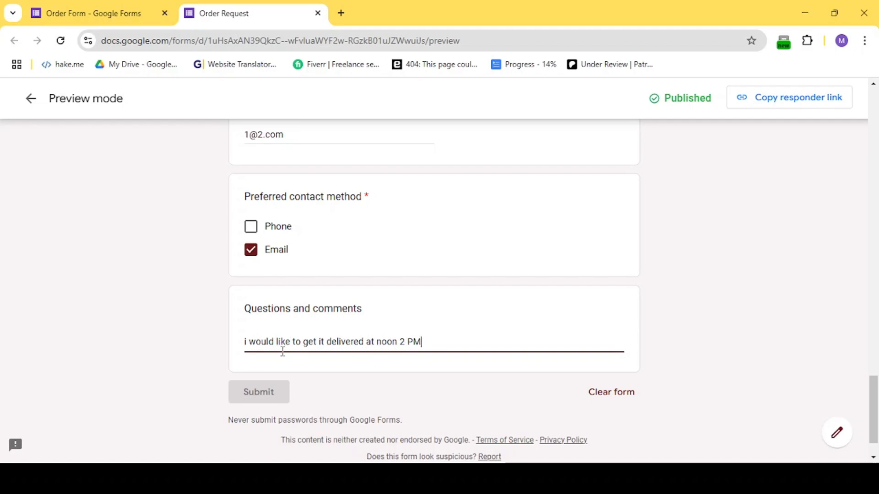
scroll(348, 348, down, 1)
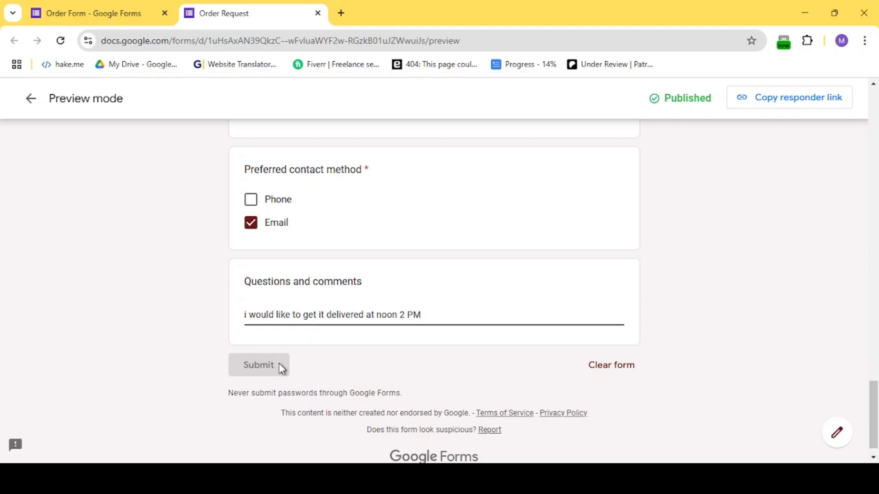
scroll(280, 366, up, 4)
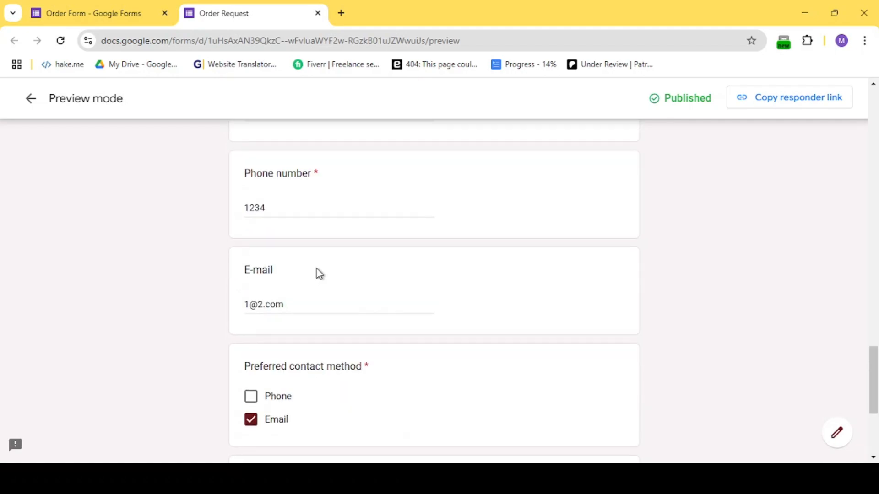
scroll(318, 273, down, 5)
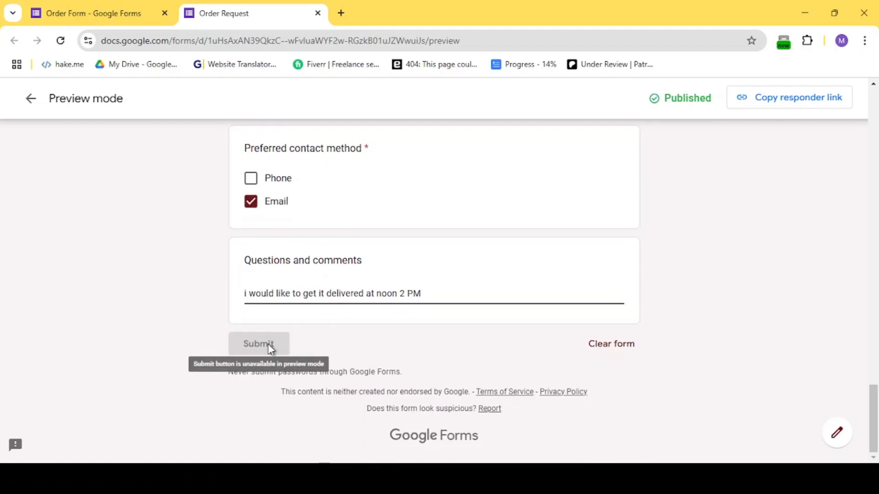
Open the Responses tab of the form editor, then return to the form's tab.
scroll(312, 366, up, 12)
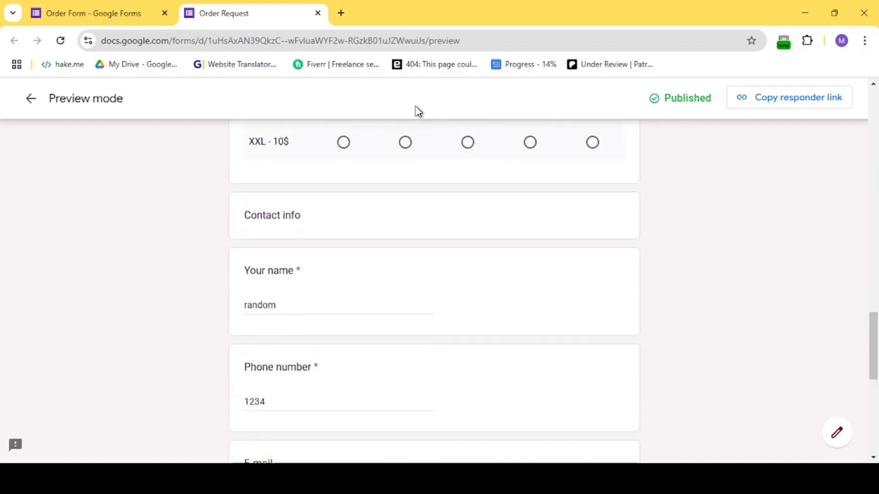
scroll(416, 145, up, 12)
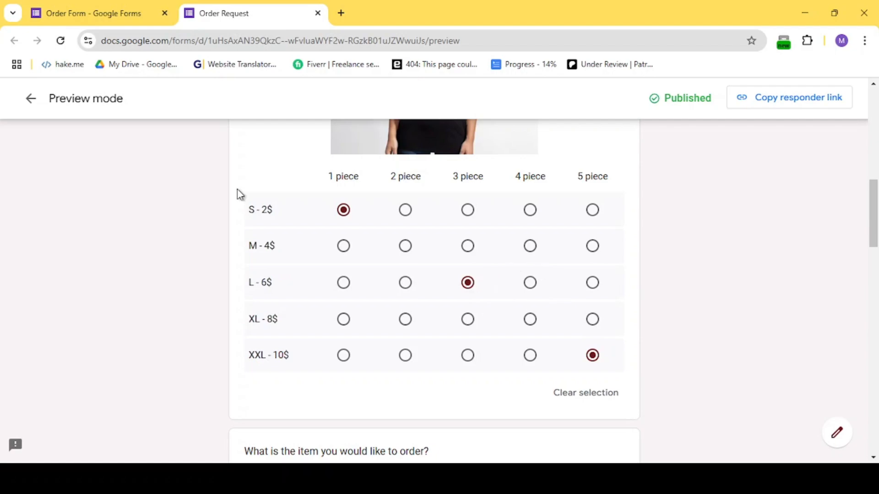
click(111, 23)
click(440, 142)
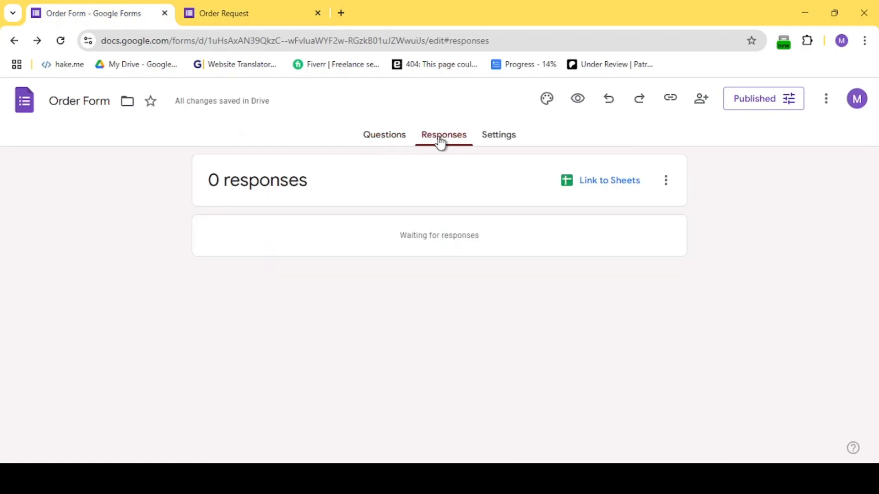
click(276, 6)
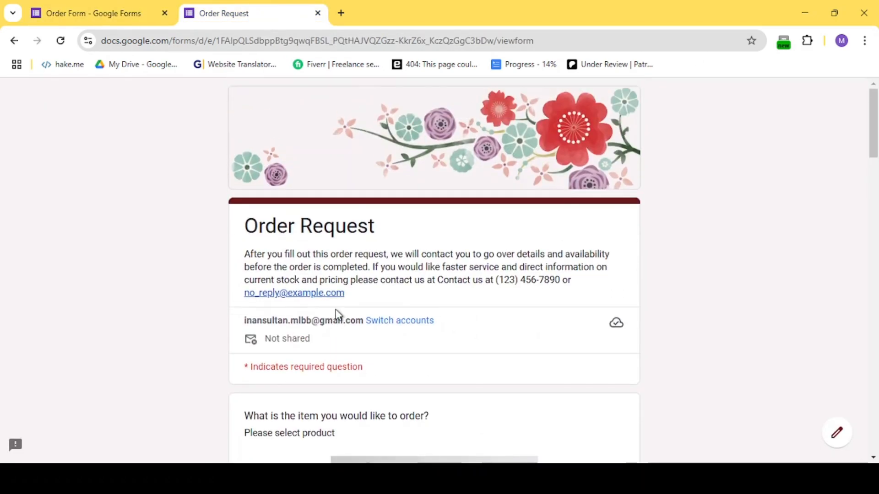
Fill in the live form's name and phone number fields with sample answers.
scroll(336, 315, down, 10)
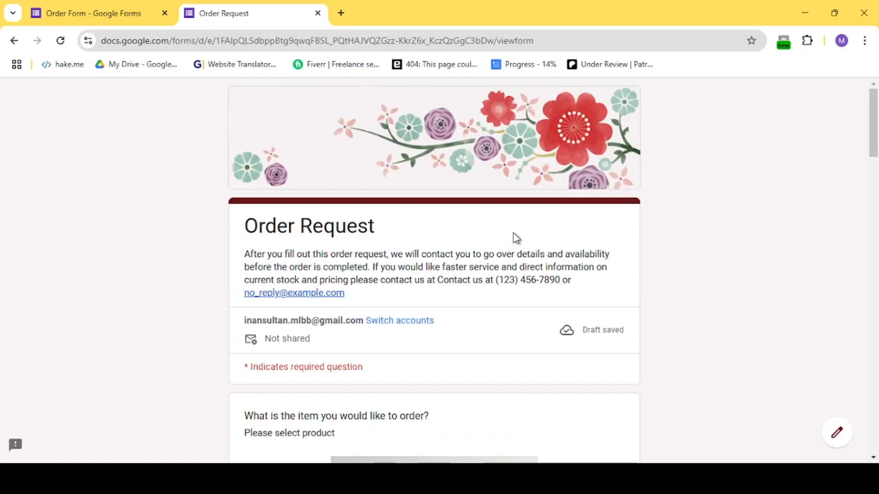
scroll(459, 310, down, 2)
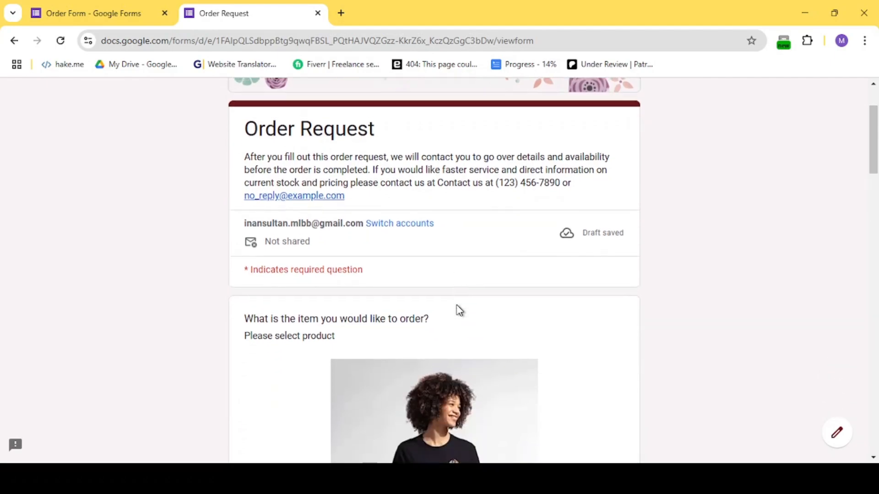
scroll(457, 310, down, 15)
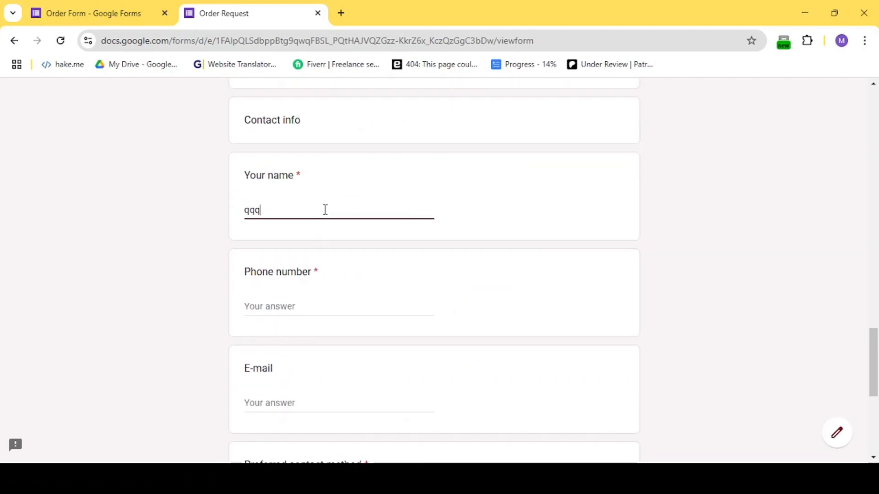
text(1111)
key(BackSpace)
key(BackSpace)
key(BackSpace)
key(BackSpace)
click(303, 306)
text(1111)
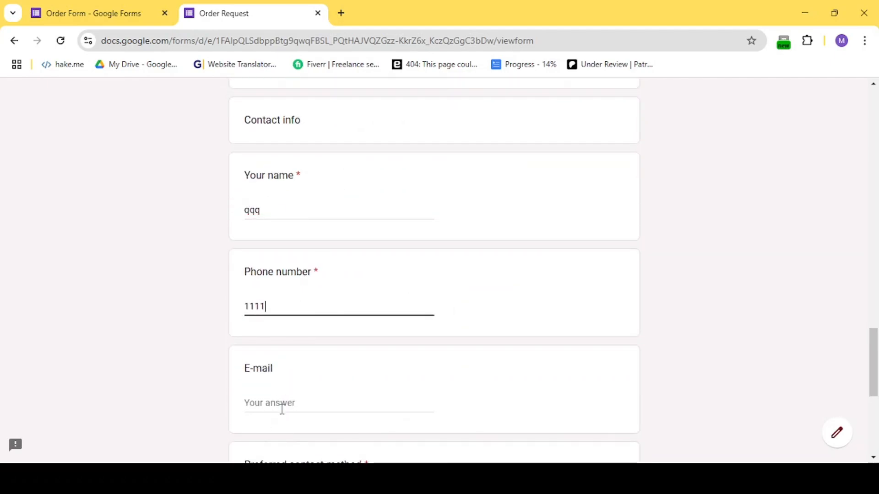
Choose Phone as the preferred contact method, answer Questions and comments with "random desc", and submit the form.
scroll(281, 410, down, 5)
click(250, 250)
click(279, 366)
text(random desc)
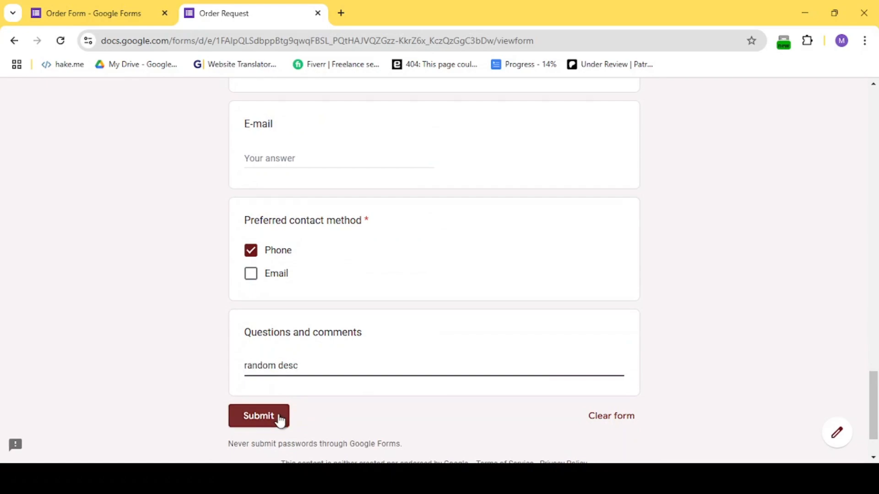
click(277, 418)
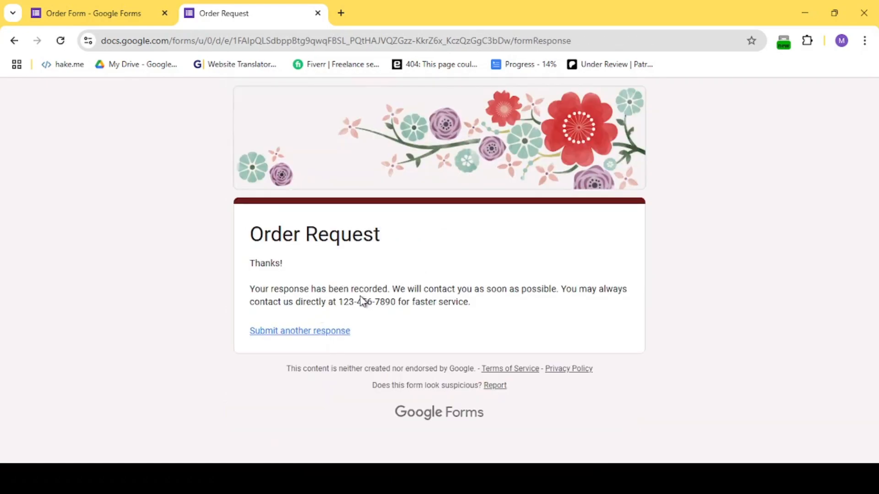
Review the submitted response's summary charts and answers in the form editor's Responses tab.
click(91, 8)
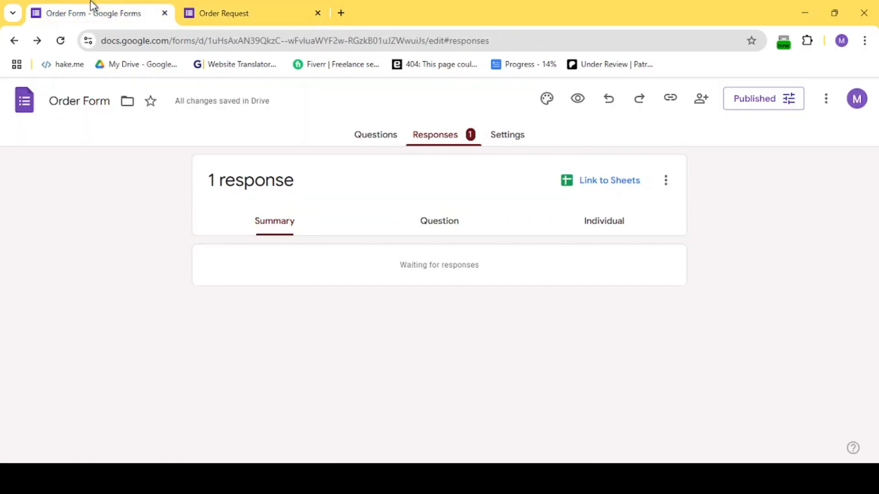
scroll(399, 254, down, 2)
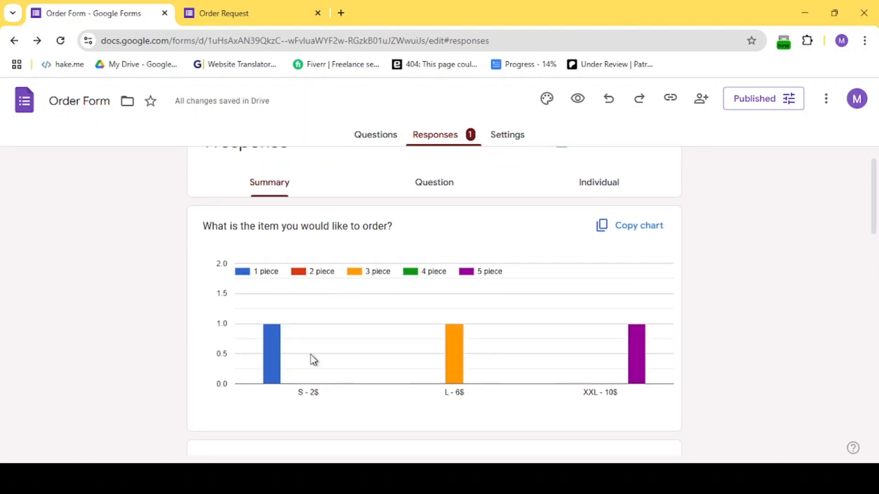
mouse_move(280, 346)
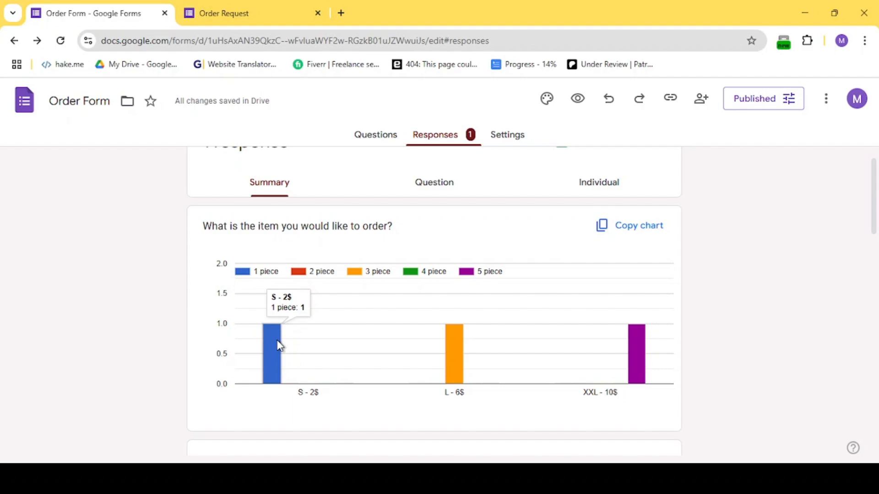
mouse_move(456, 368)
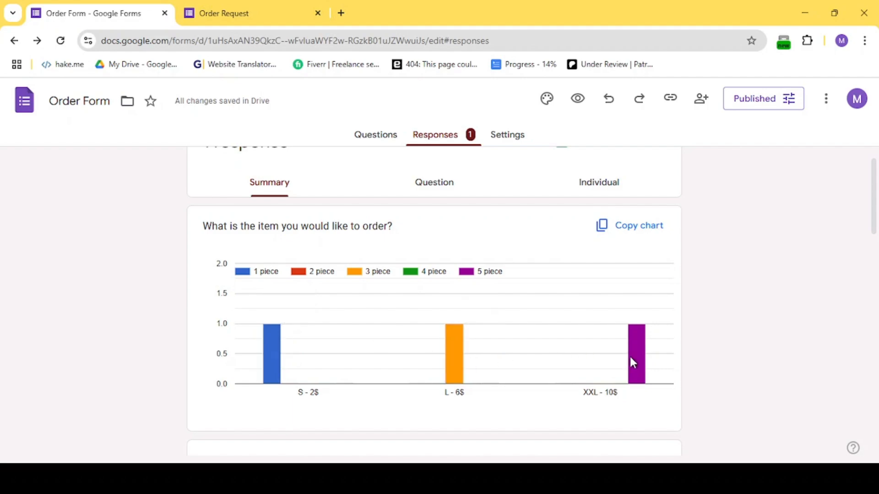
mouse_move(632, 360)
scroll(528, 361, down, 2)
scroll(528, 361, up, 3)
scroll(529, 361, down, 4)
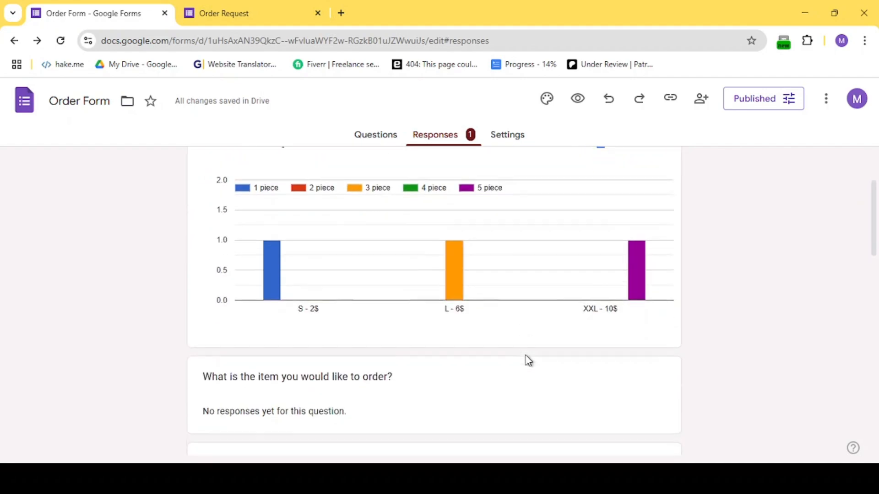
scroll(549, 283, up, 2)
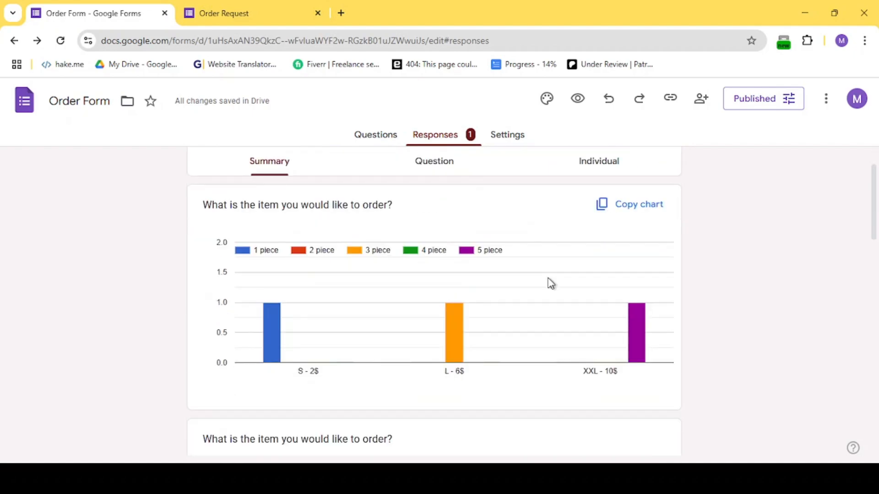
scroll(550, 282, down, 12)
scroll(551, 283, down, 4)
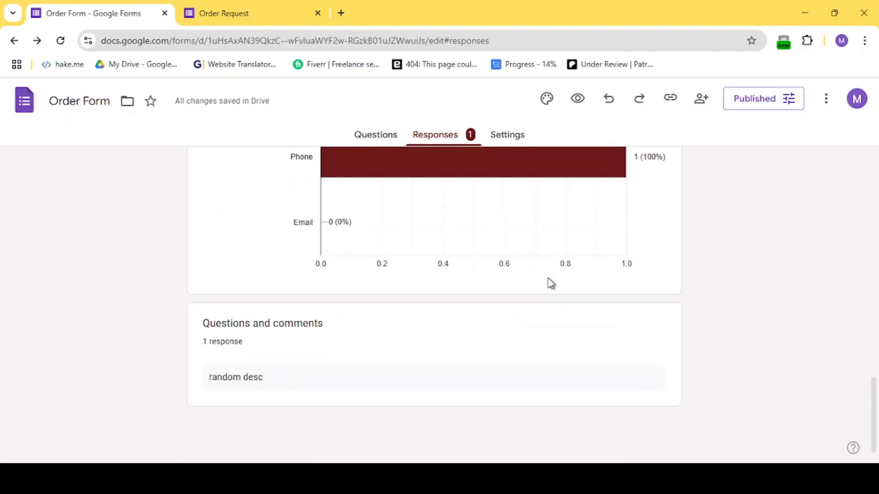
scroll(550, 283, up, 8)
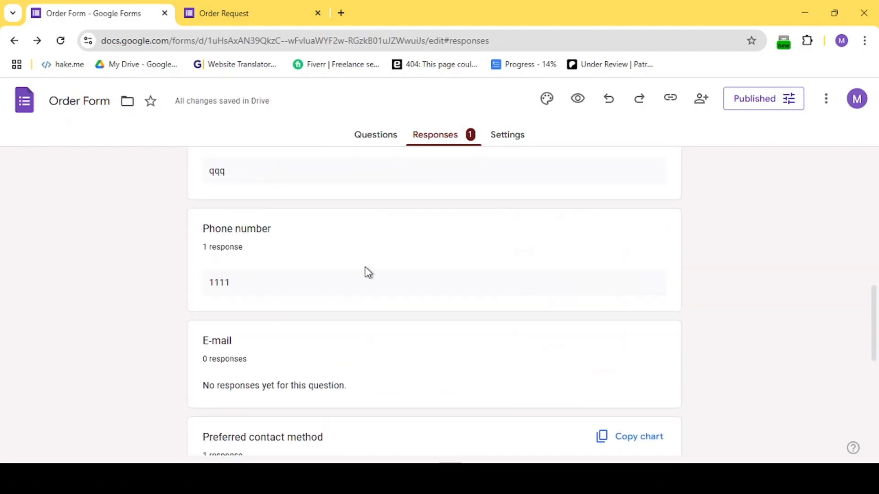
scroll(257, 304, up, 2)
scroll(255, 320, down, 4)
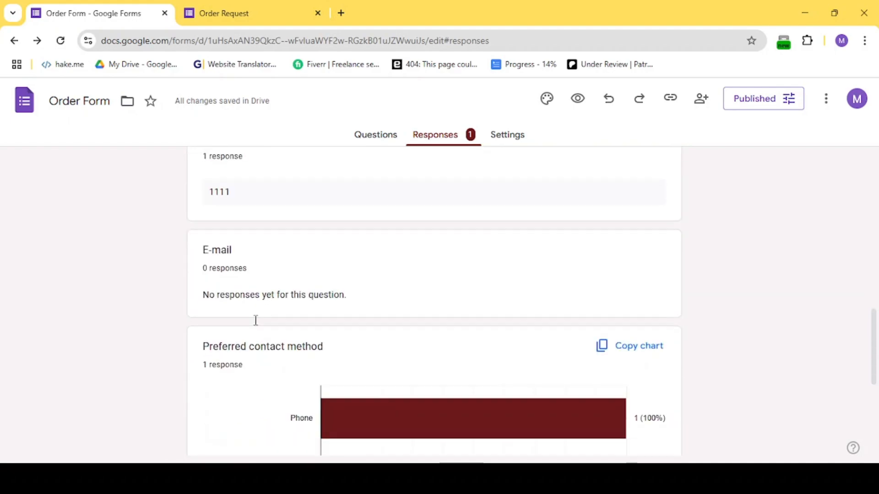
scroll(255, 320, up, 4)
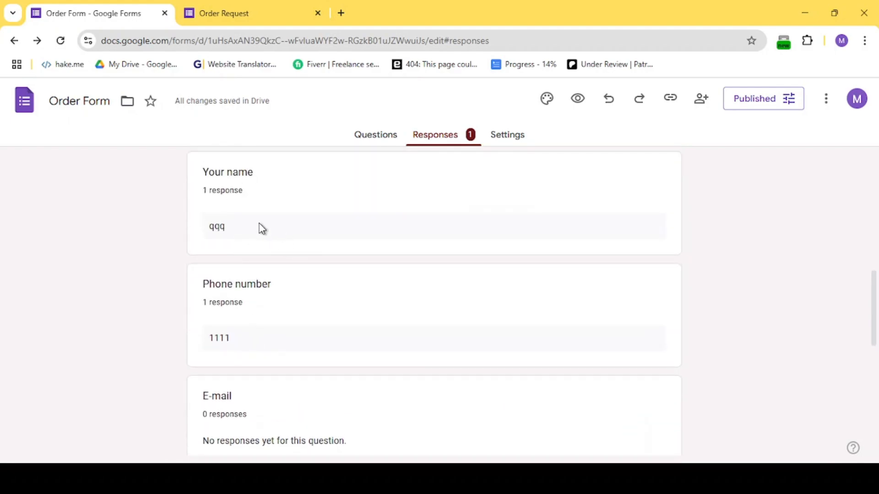